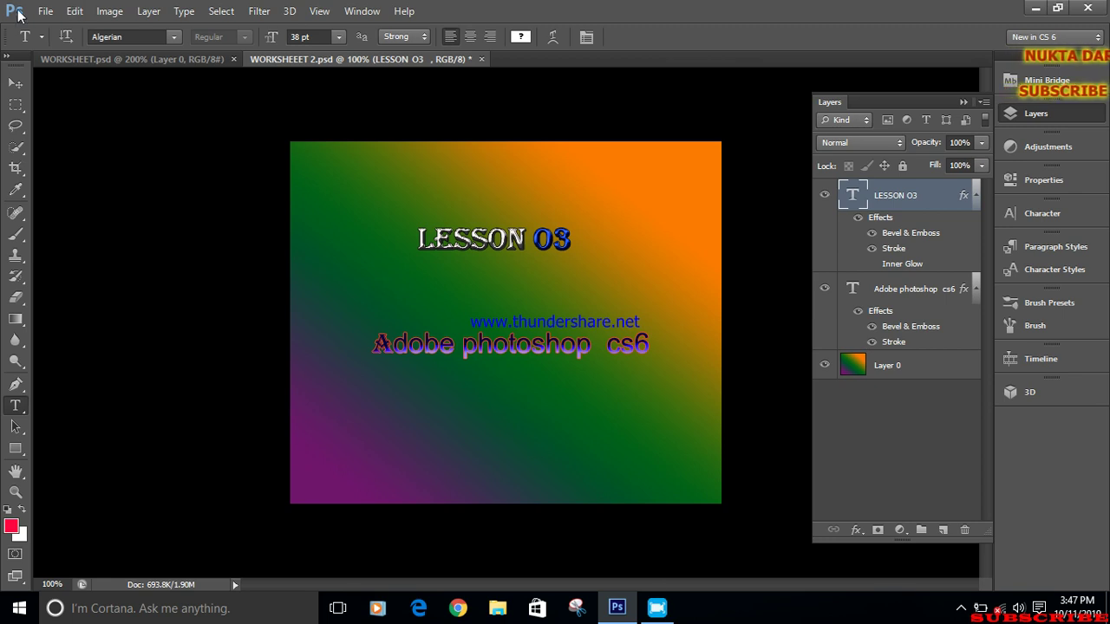
Open the File menu while the LESSON 03 gradient worksheet is showing
click(45, 12)
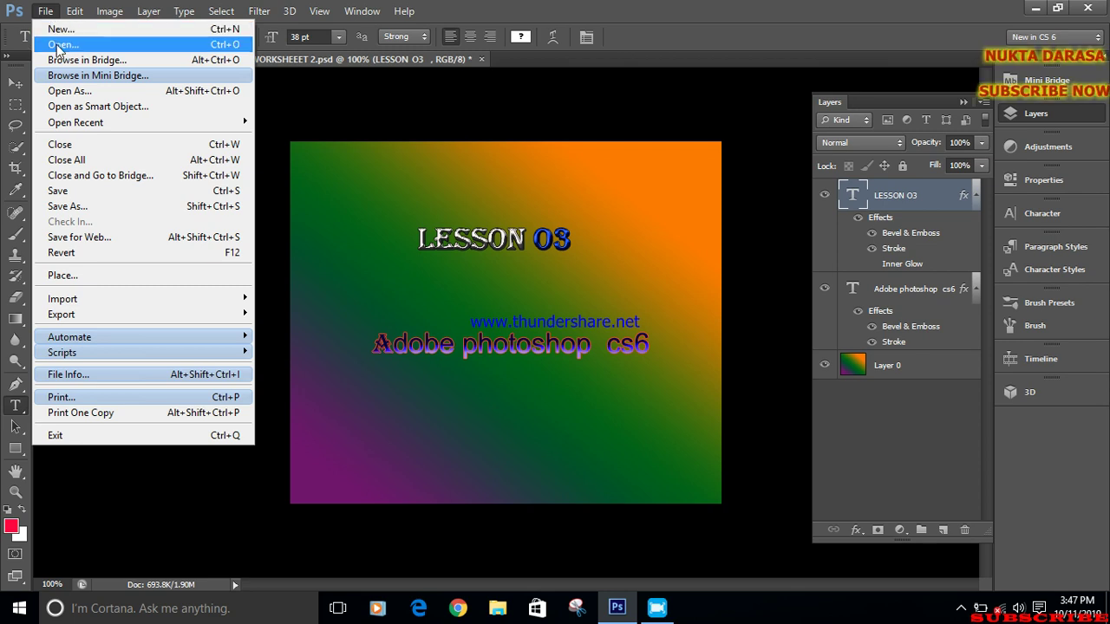
Create a new white 18.73 × 15.73 cm document at 72 pixels/inch
click(61, 30)
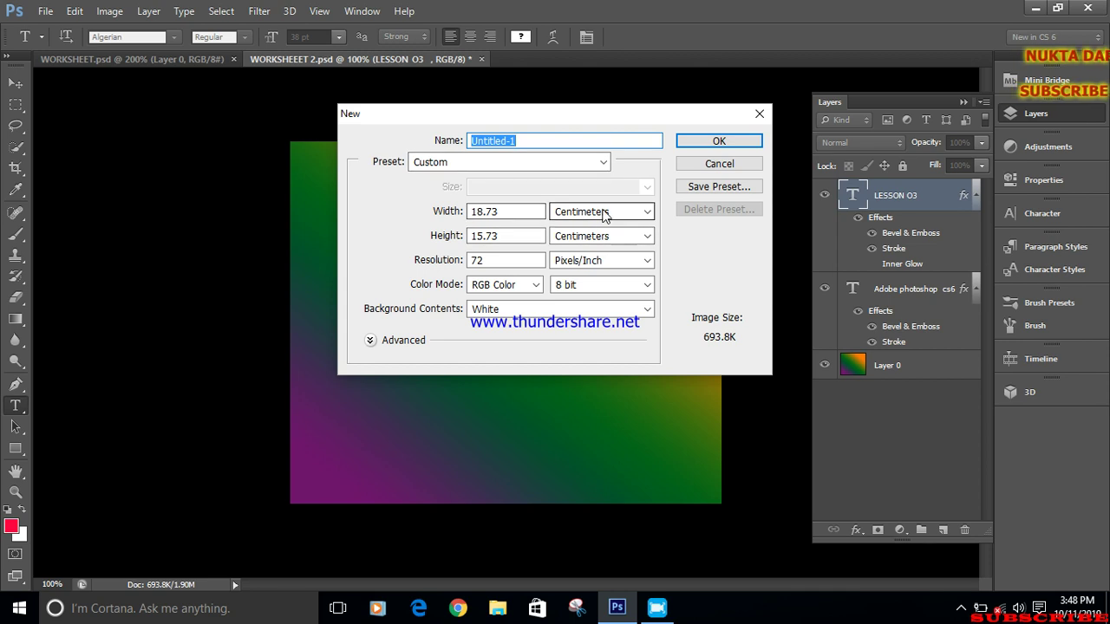
click(709, 144)
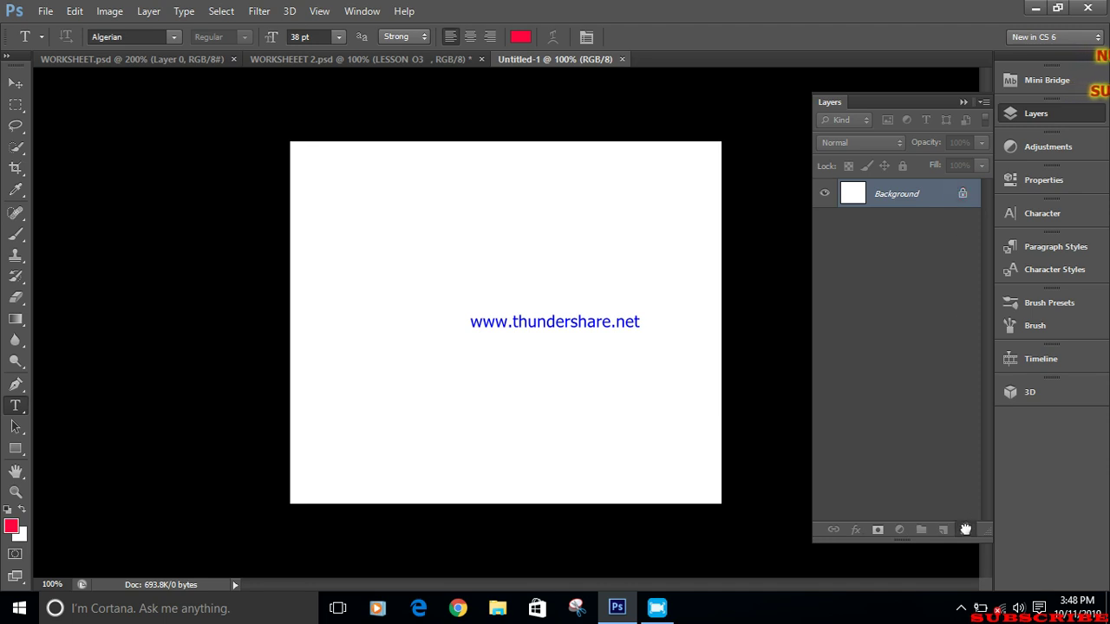
Unlock the new Background into Layer 0 and open images.jpeg from the Desktop
drag(965, 529, 966, 530)
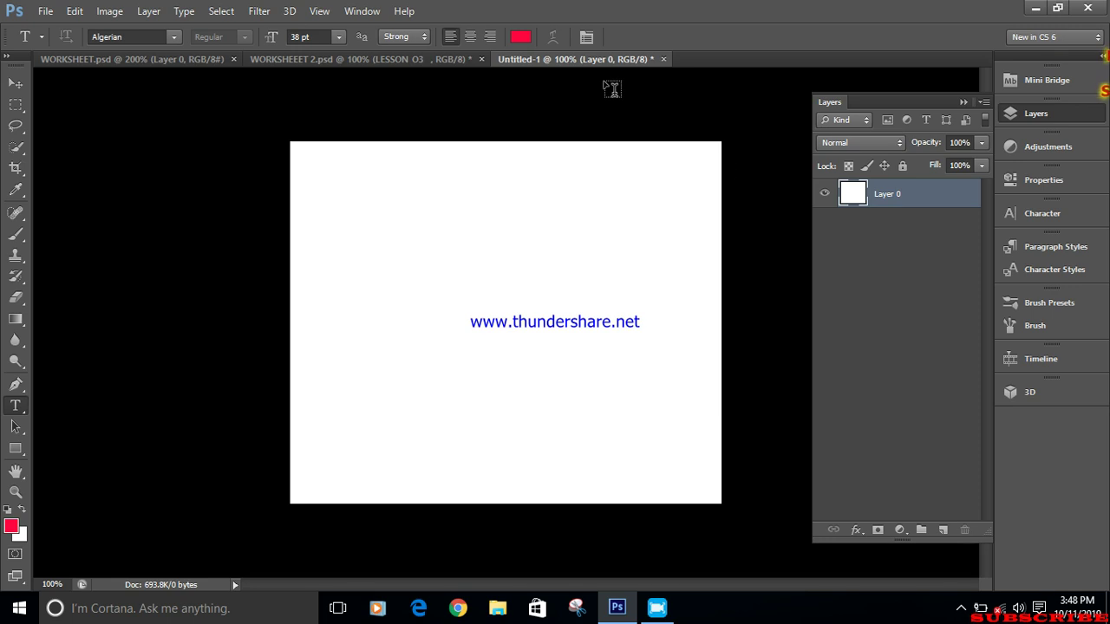
click(43, 16)
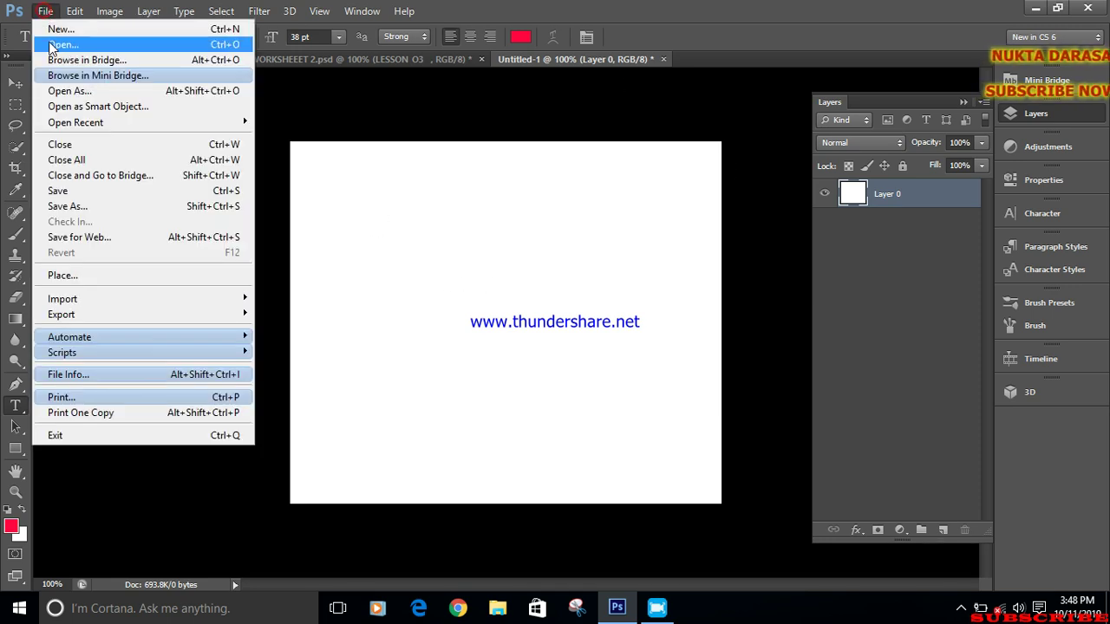
click(52, 45)
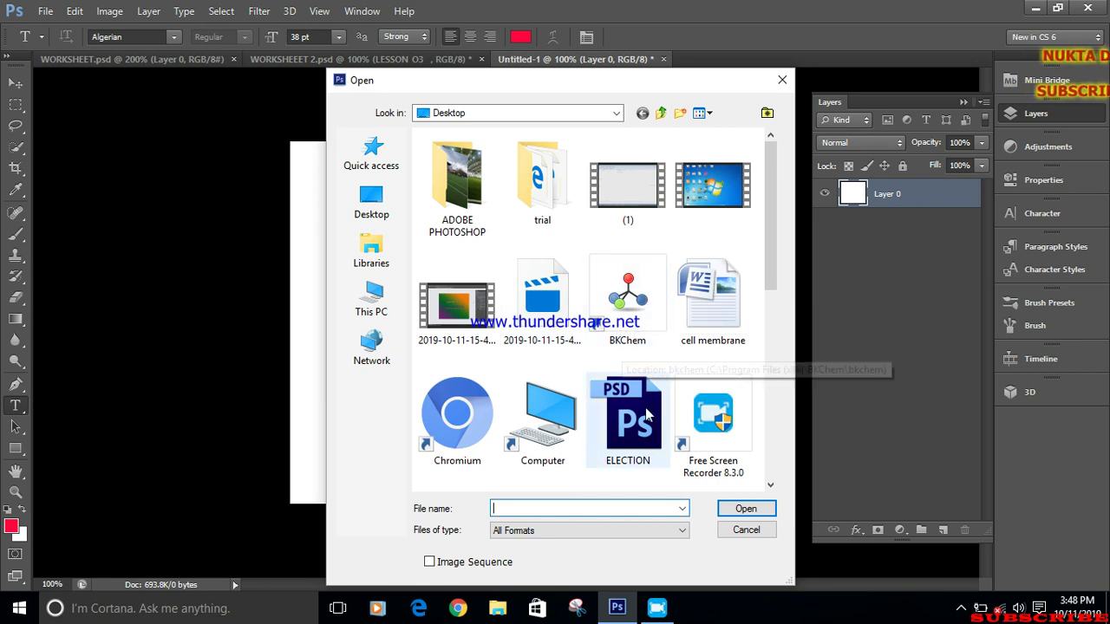
scroll(609, 393, down, 10)
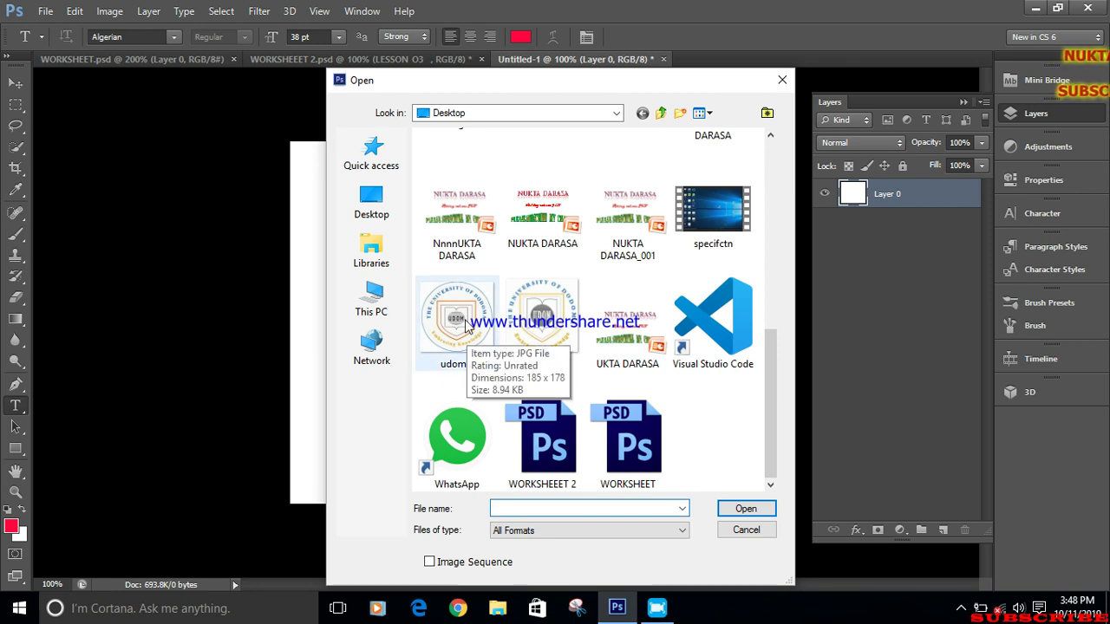
scroll(646, 308, up, 3)
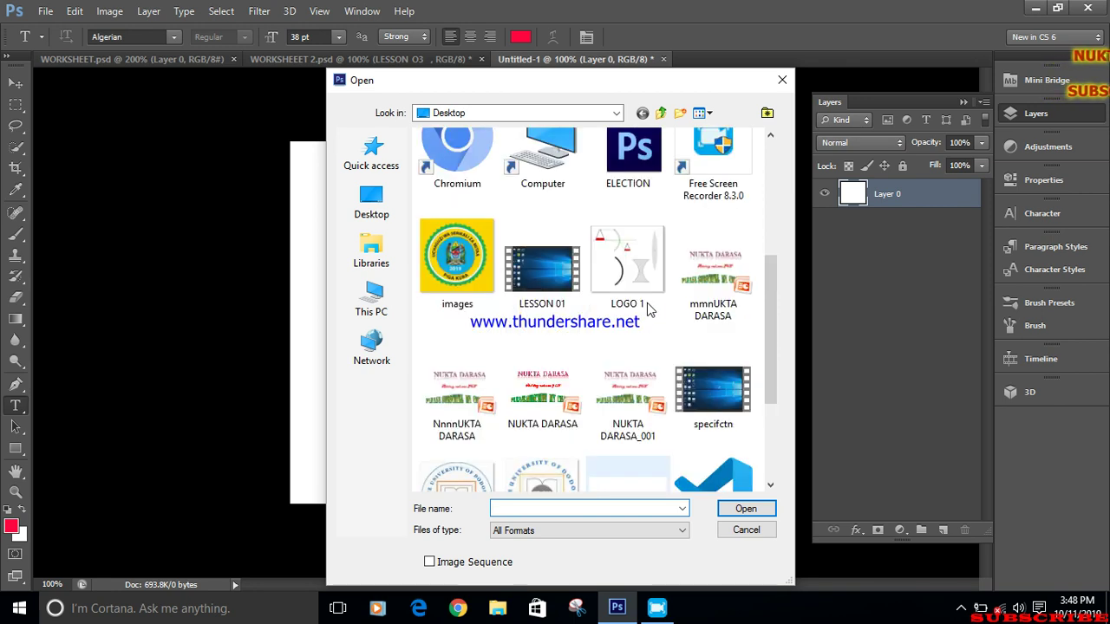
scroll(627, 307, up, 3)
scroll(460, 423, up, 2)
scroll(459, 418, down, 3)
scroll(459, 416, down, 2)
double_click(438, 178)
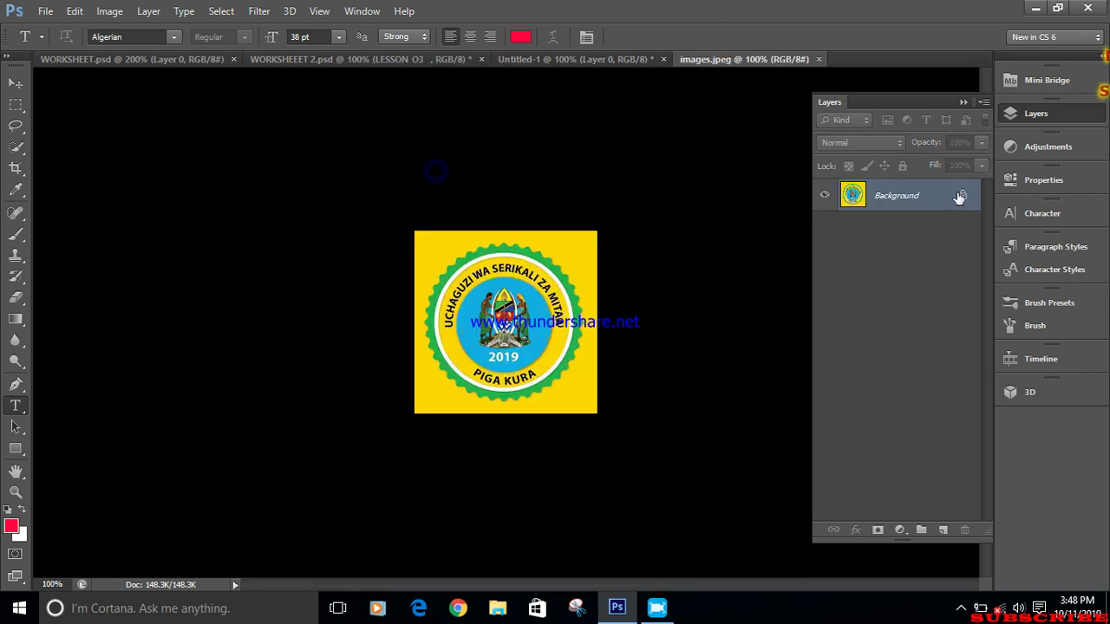
Unlock the logo's Background layer, then return via Untitled-1 to the WORKSHEEET 2.psd tab
drag(962, 200, 962, 530)
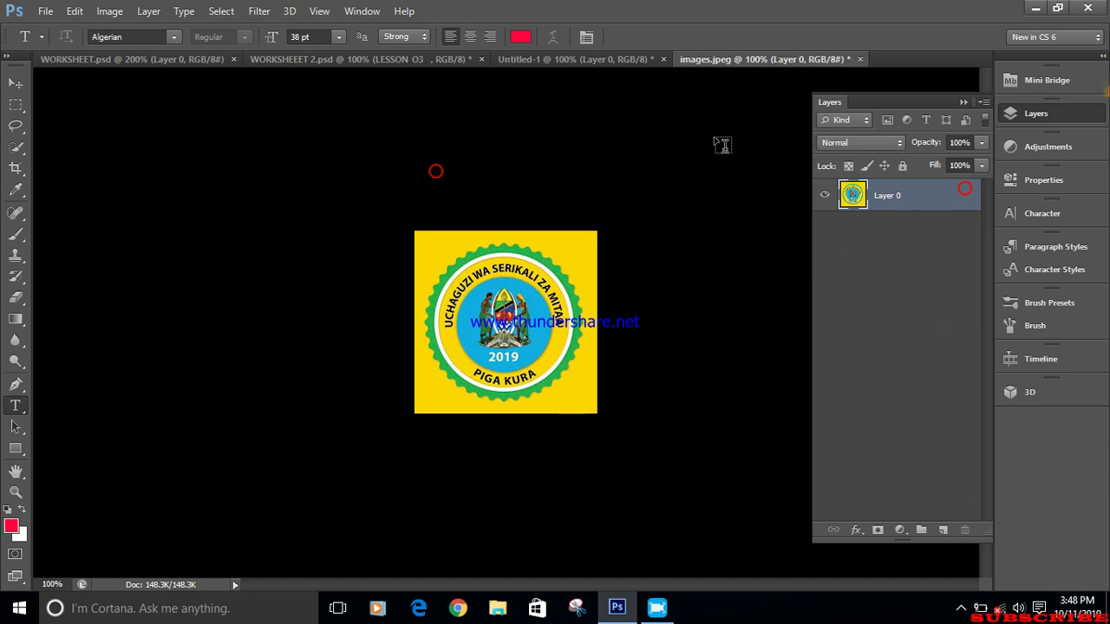
click(576, 55)
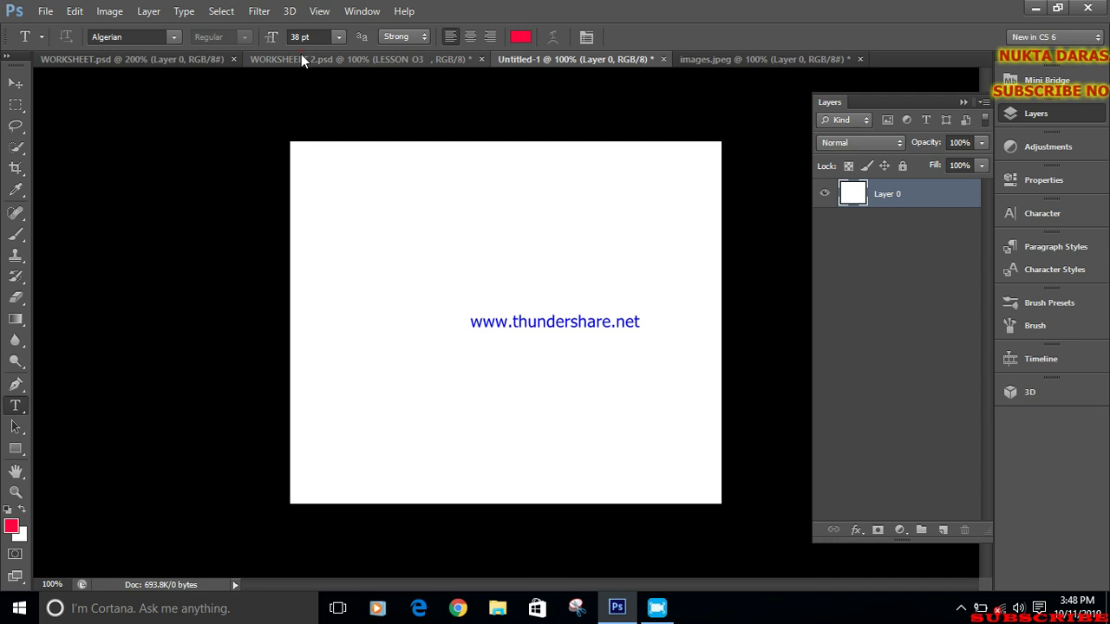
click(276, 57)
click(48, 10)
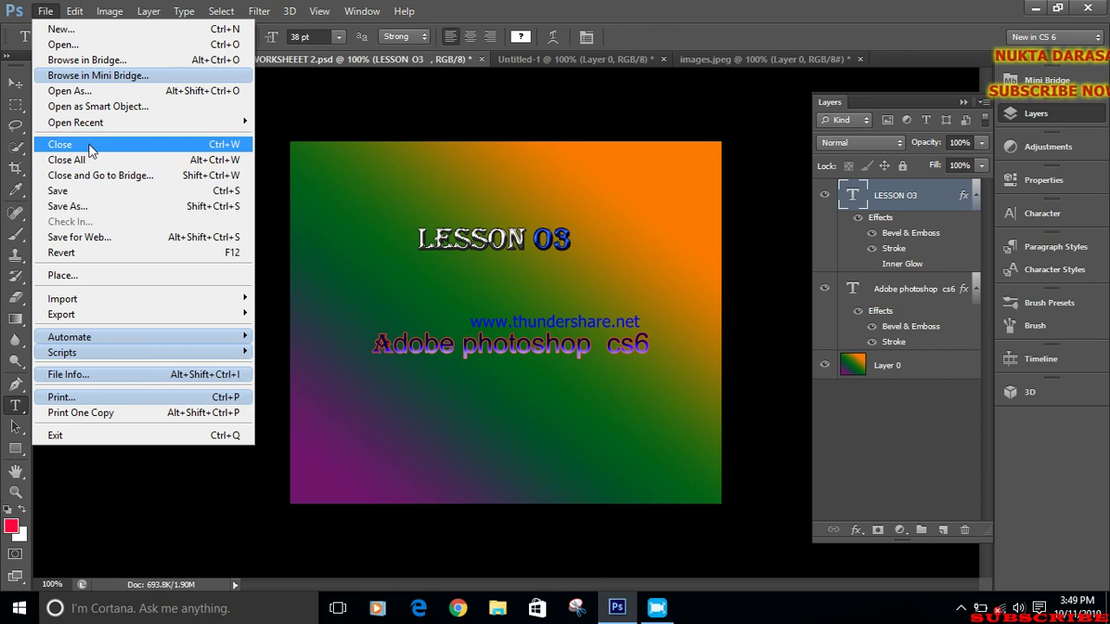
Bring up Save As for WORKSHEEET 2, targeting the Desktop in PSD format
click(363, 122)
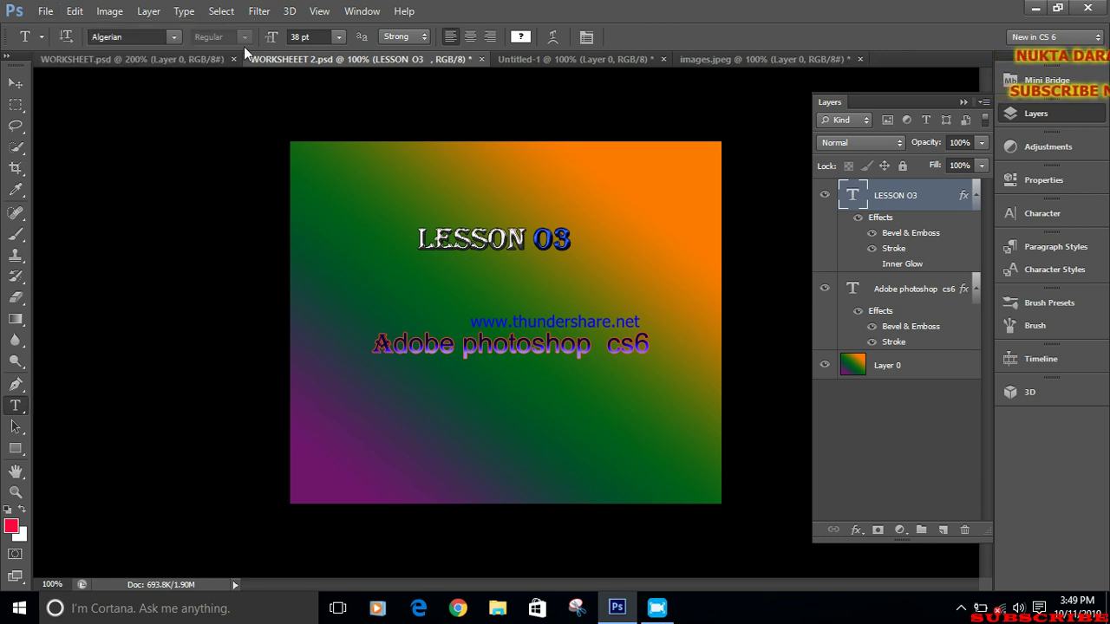
click(48, 12)
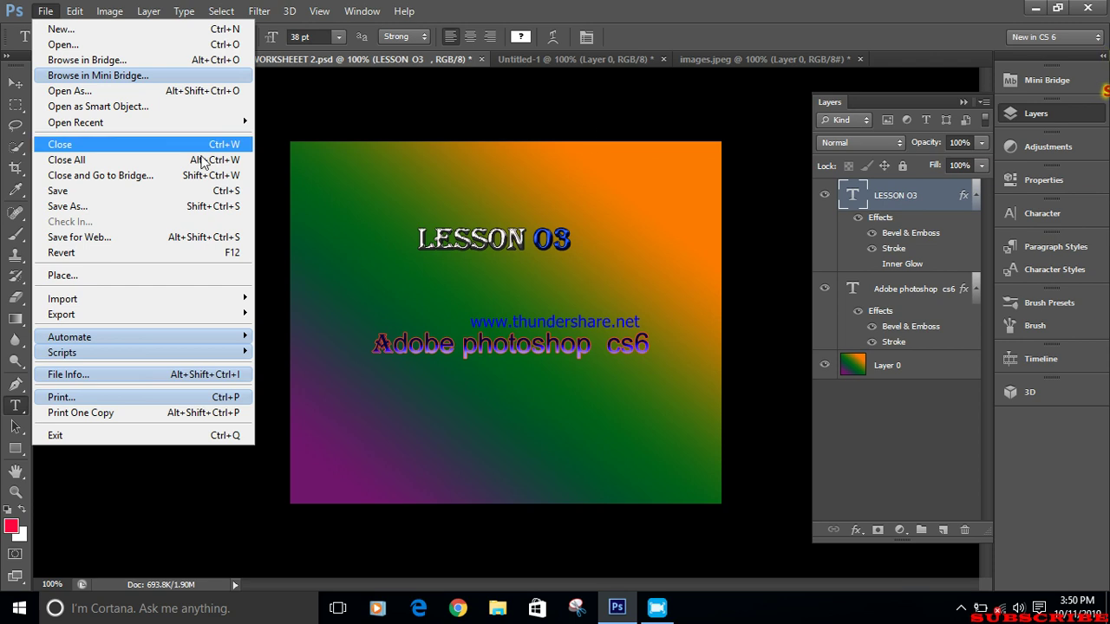
click(399, 213)
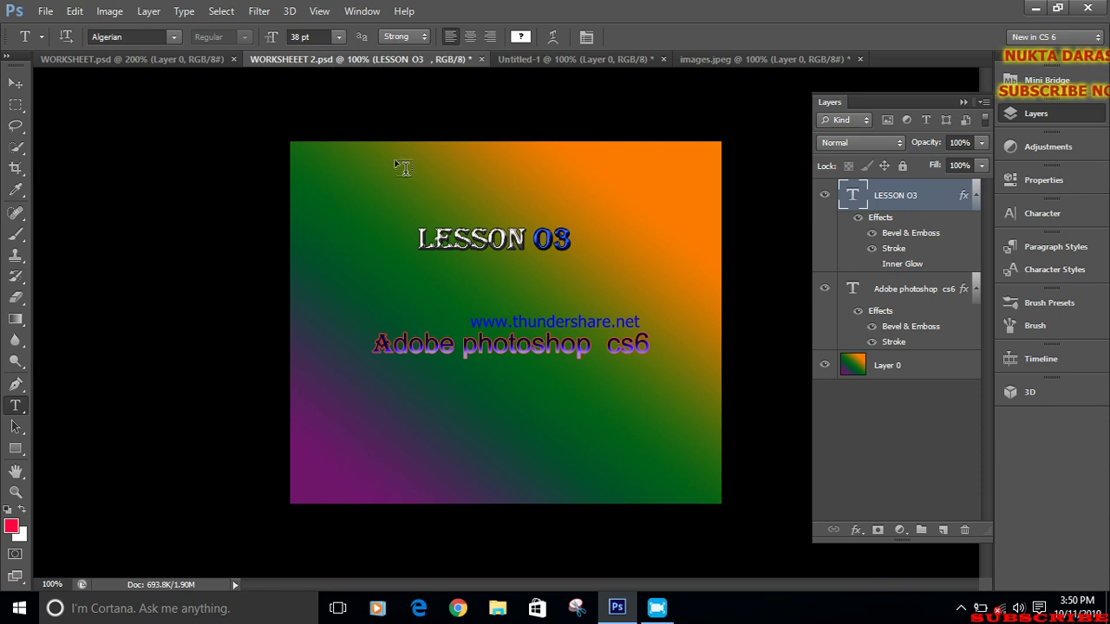
click(46, 11)
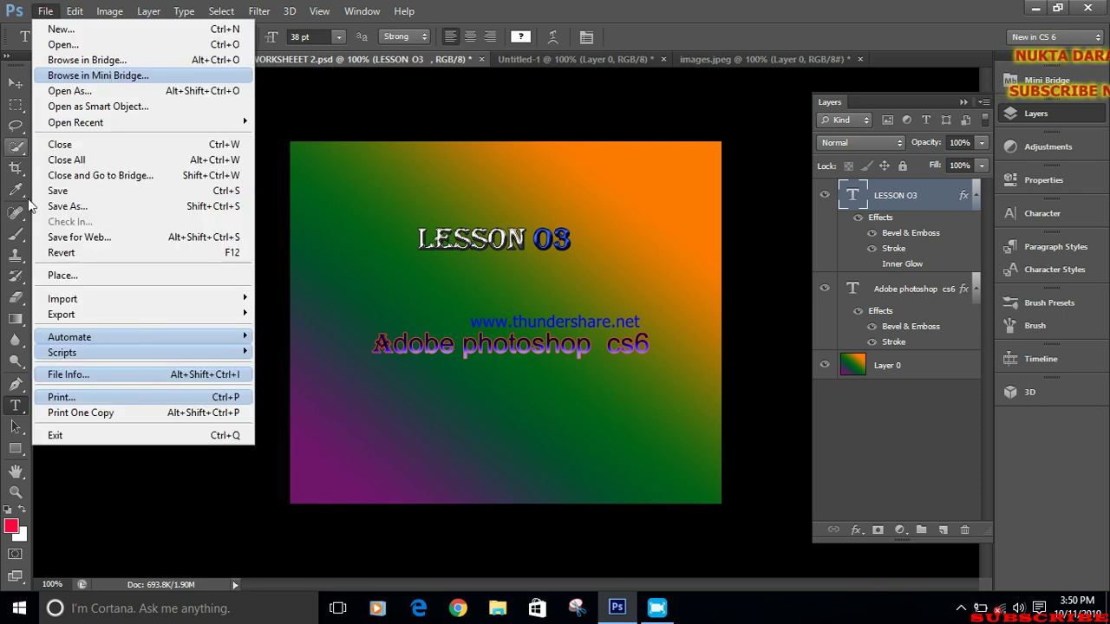
click(59, 208)
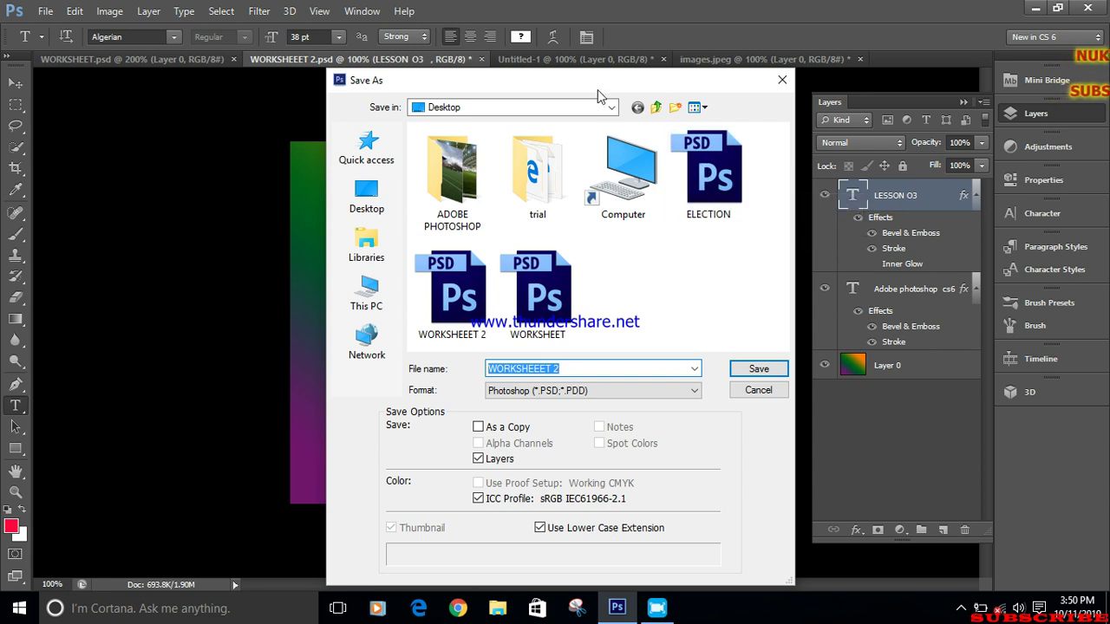
Browse the D: drive's SUNGITA ONLY folder, then set the Desktop as save location
drag(584, 86, 499, 78)
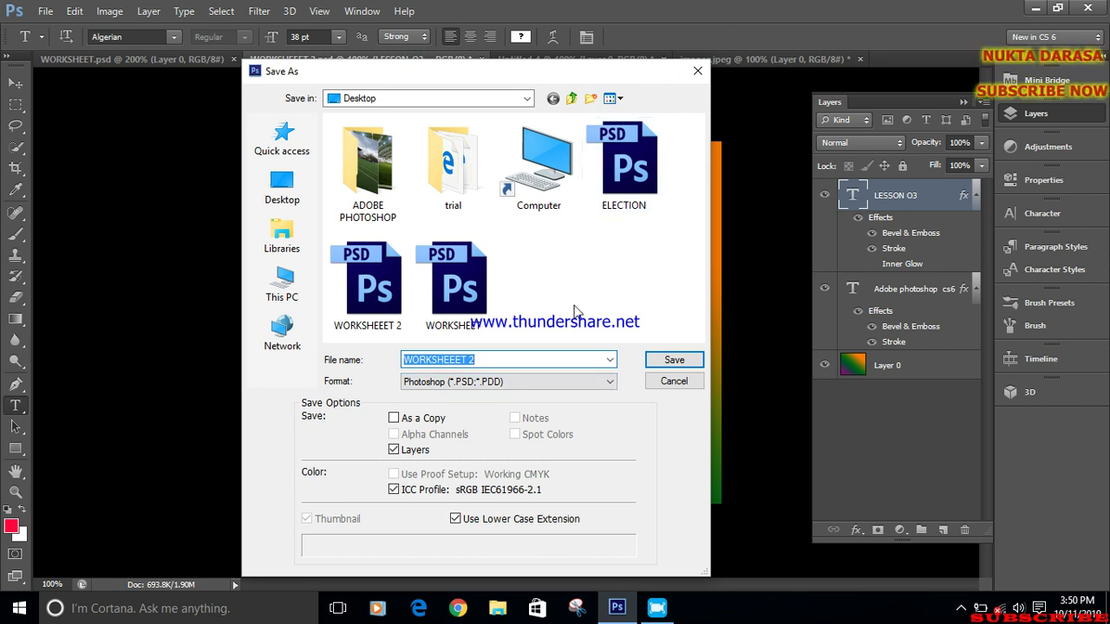
click(483, 359)
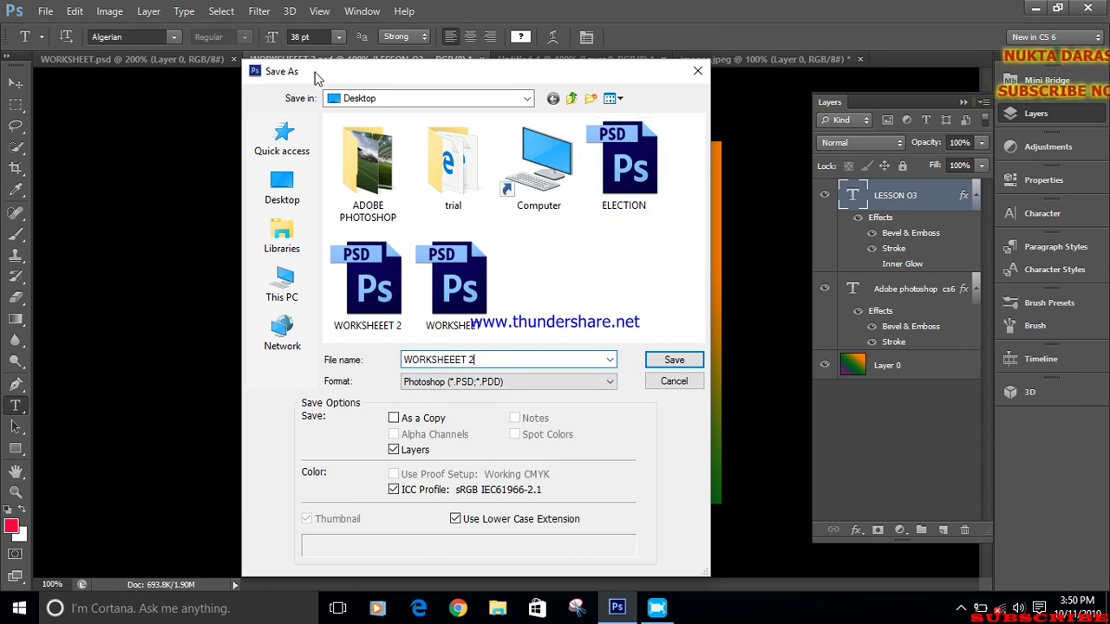
click(48, 11)
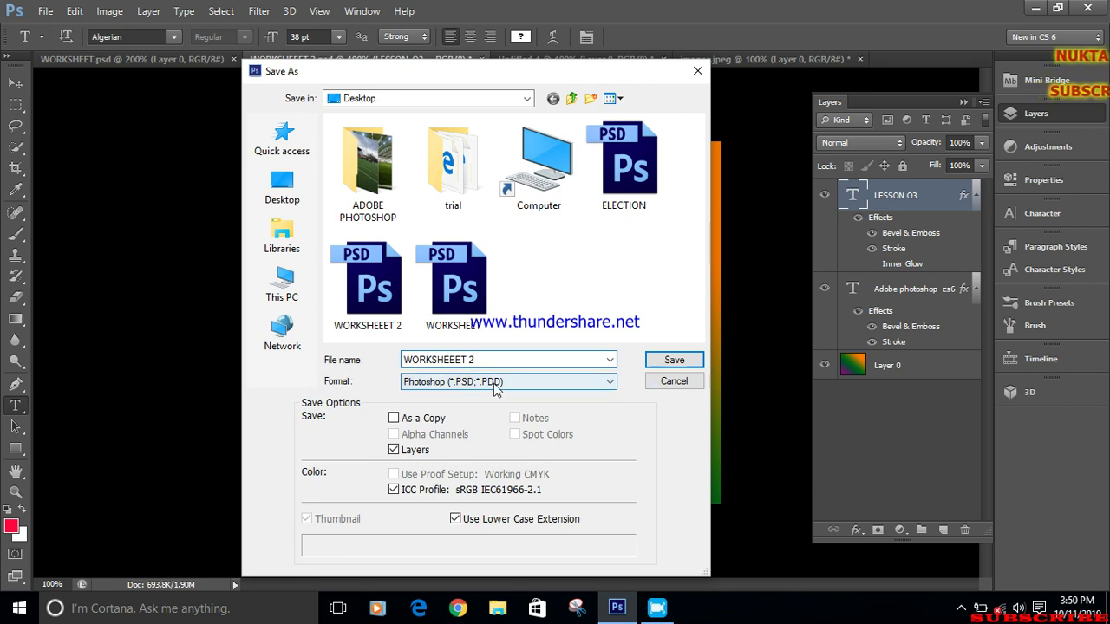
click(282, 187)
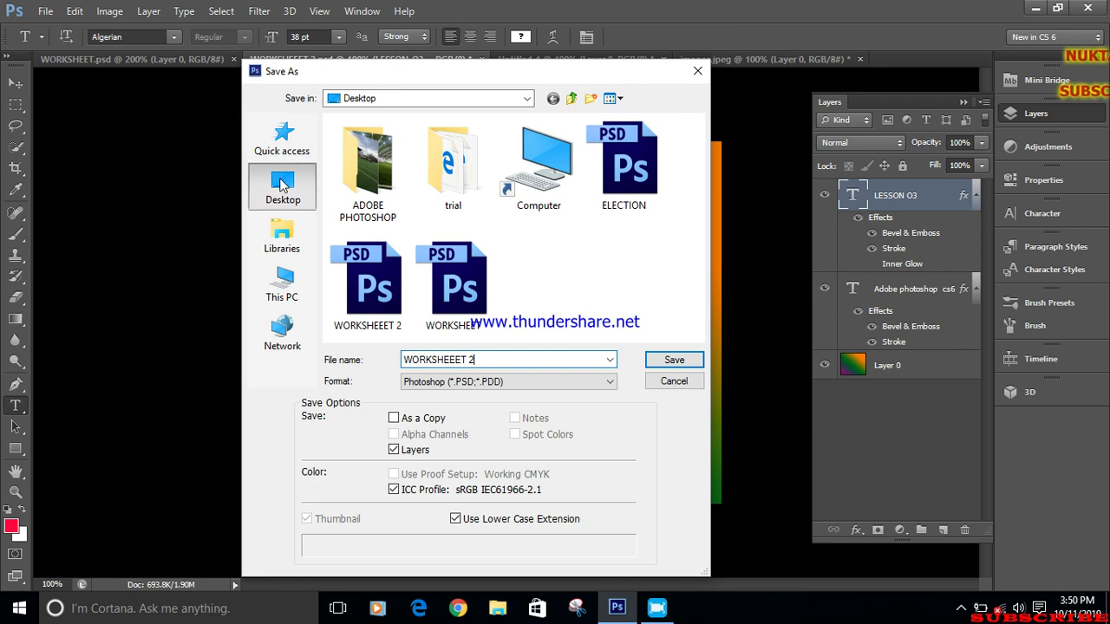
click(279, 252)
click(282, 279)
scroll(464, 248, down, 2)
double_click(586, 241)
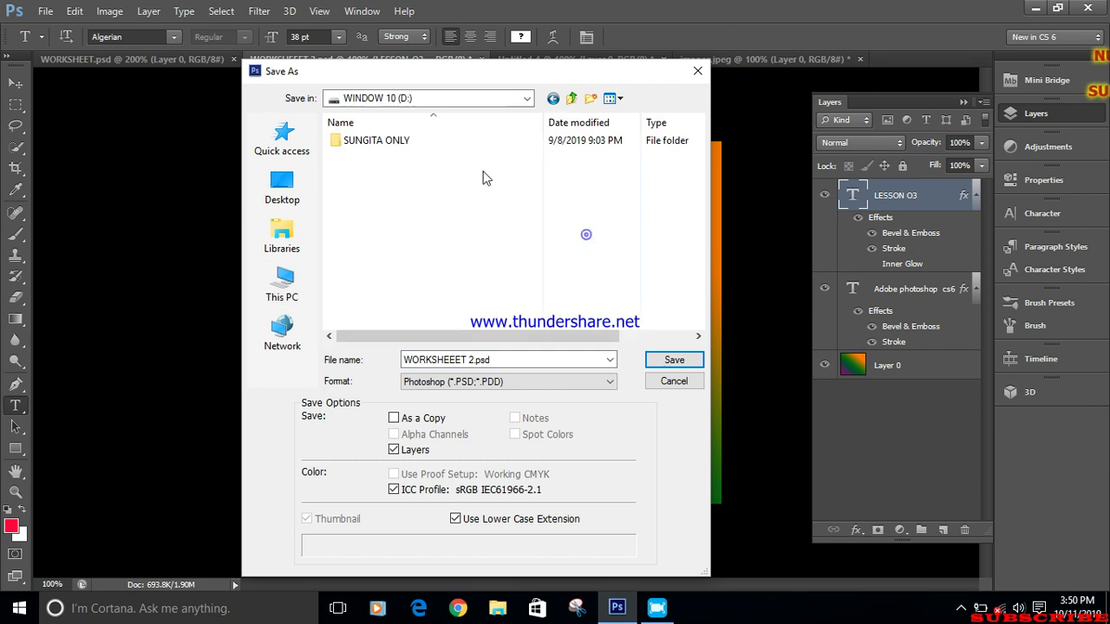
double_click(362, 142)
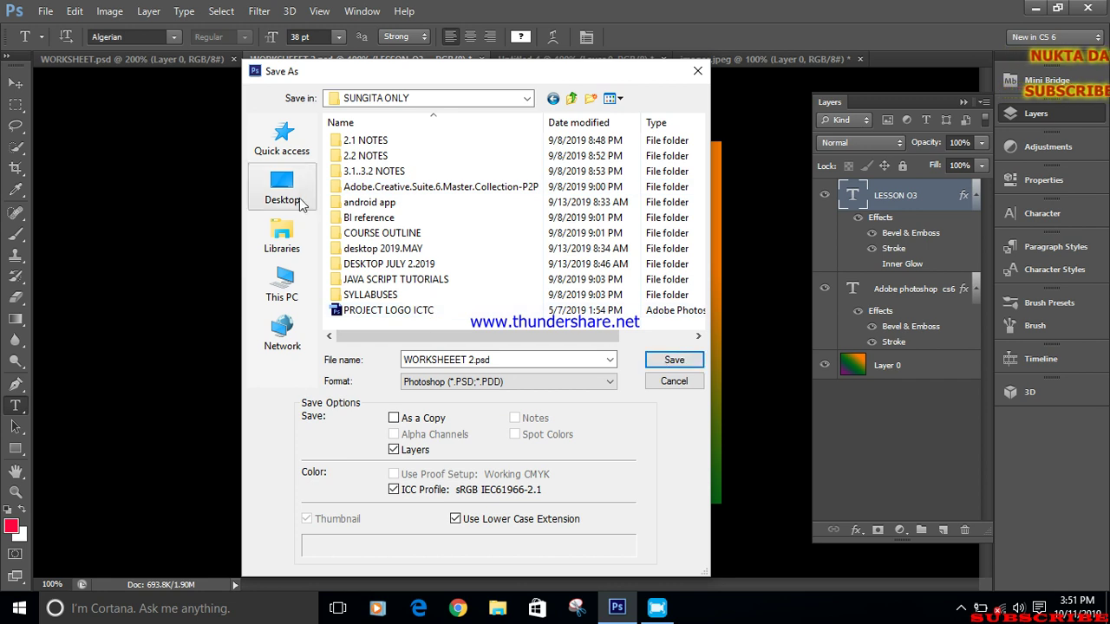
click(281, 191)
Add " 3" before .psd and save as WORKSHEEET 3.psd
click(468, 360)
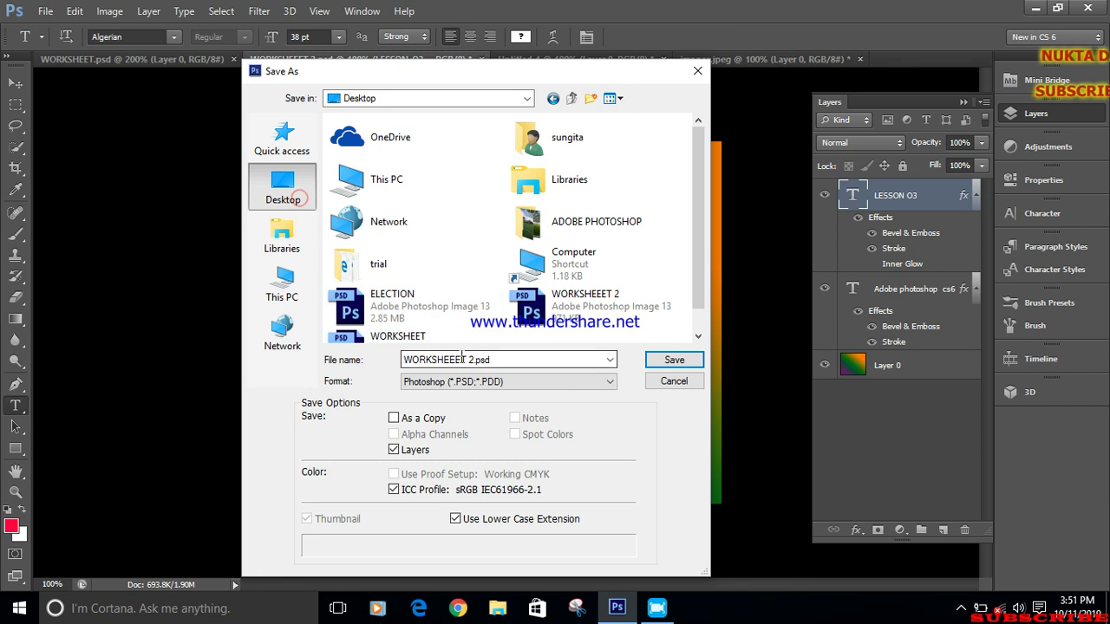
click(469, 360)
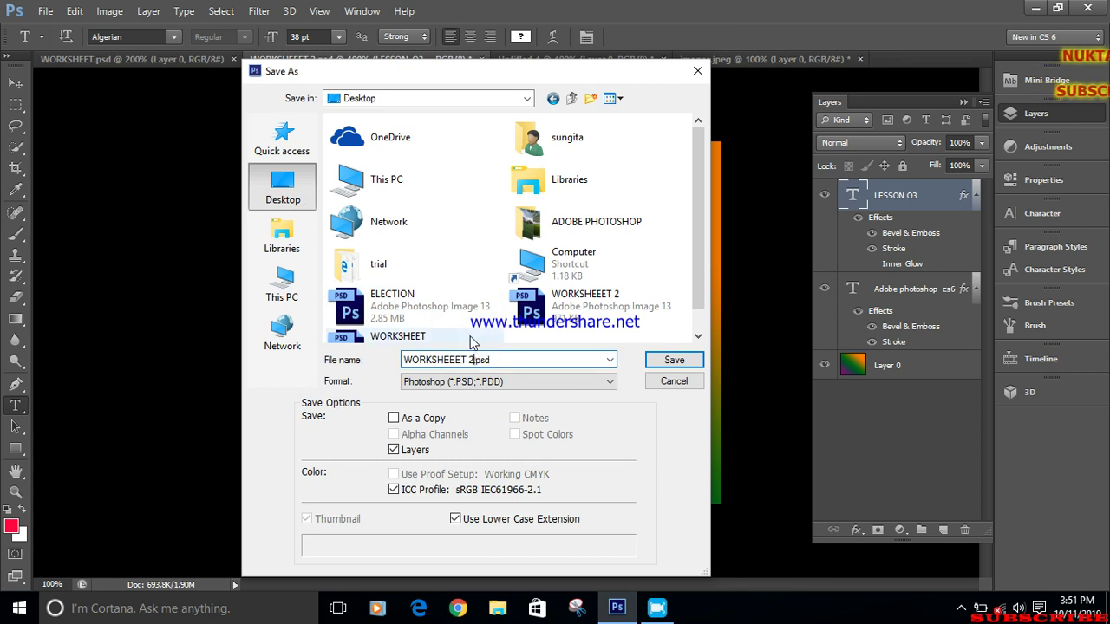
text(3)
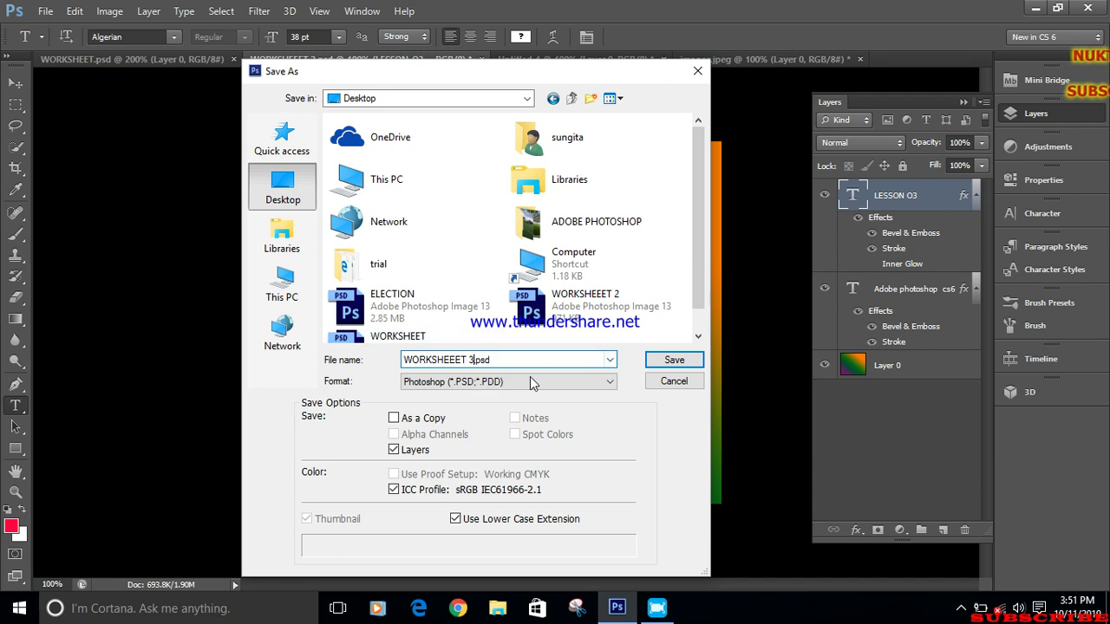
click(656, 360)
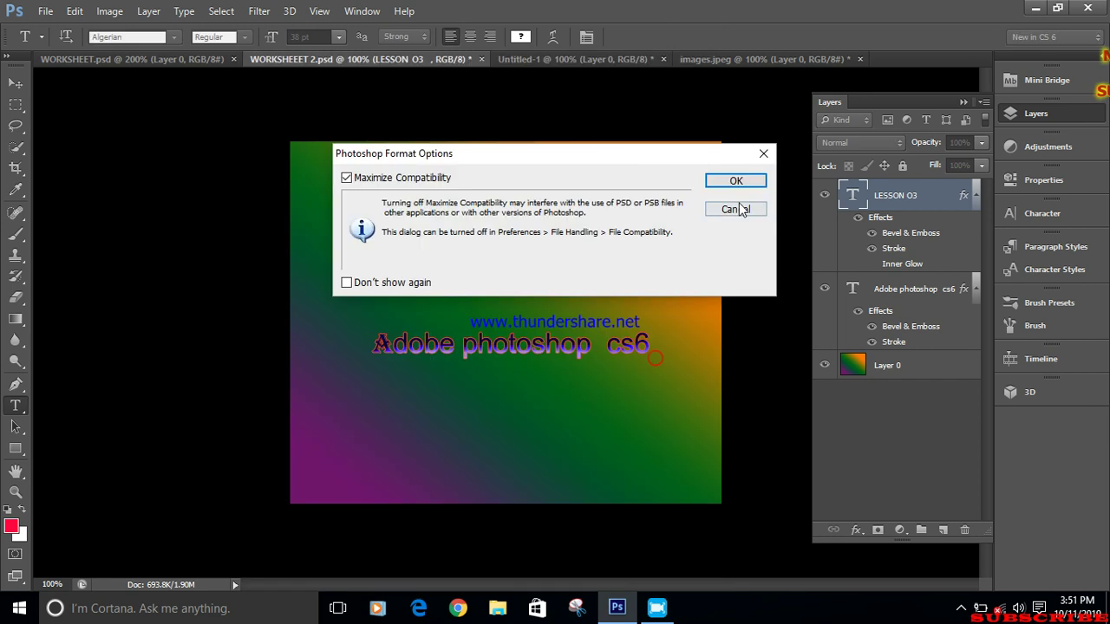
Accept the Photoshop format options, verify WORKSHEEET 3.psd on the desktop, and restore Photoshop
click(735, 180)
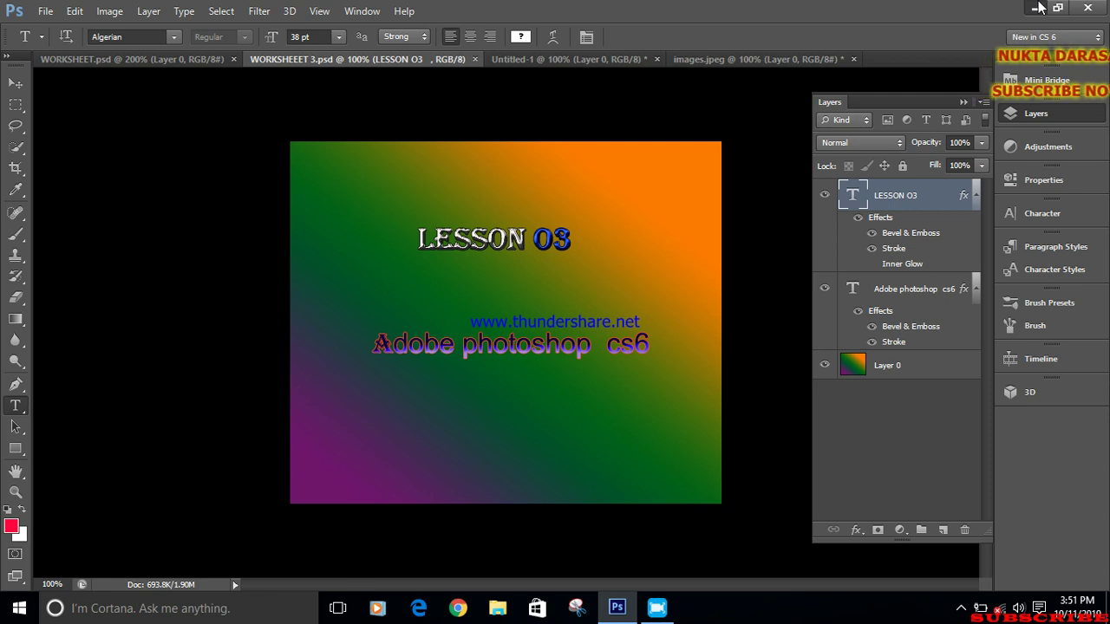
click(1037, 8)
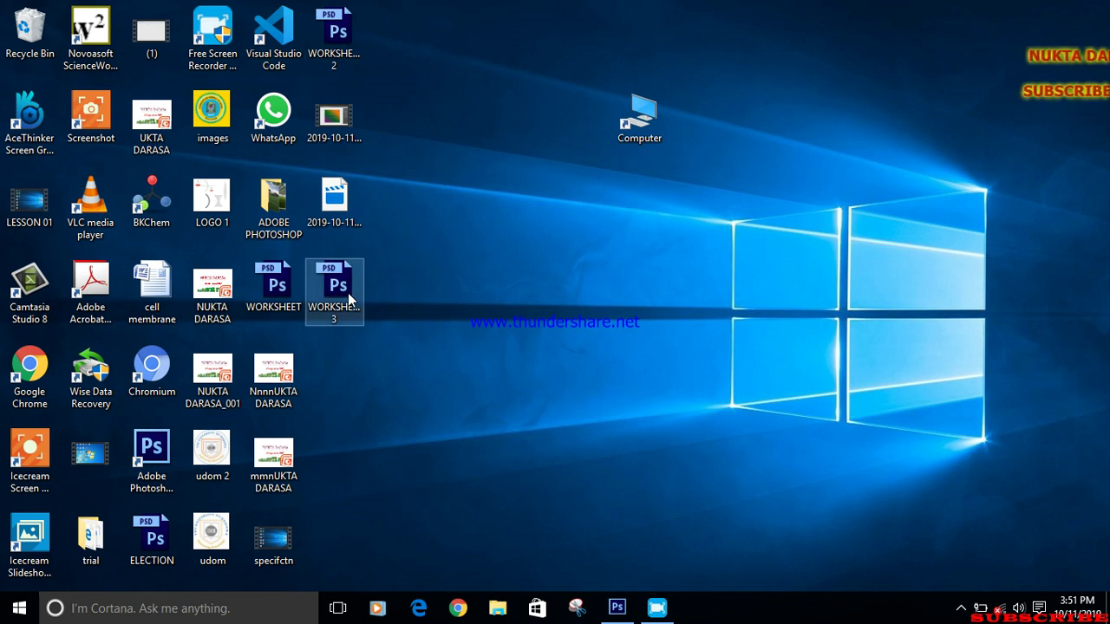
click(616, 606)
click(41, 10)
Save a JPEG (*.JPG) copy named WORKSHEEET 3.jpg to the Desktop
click(77, 204)
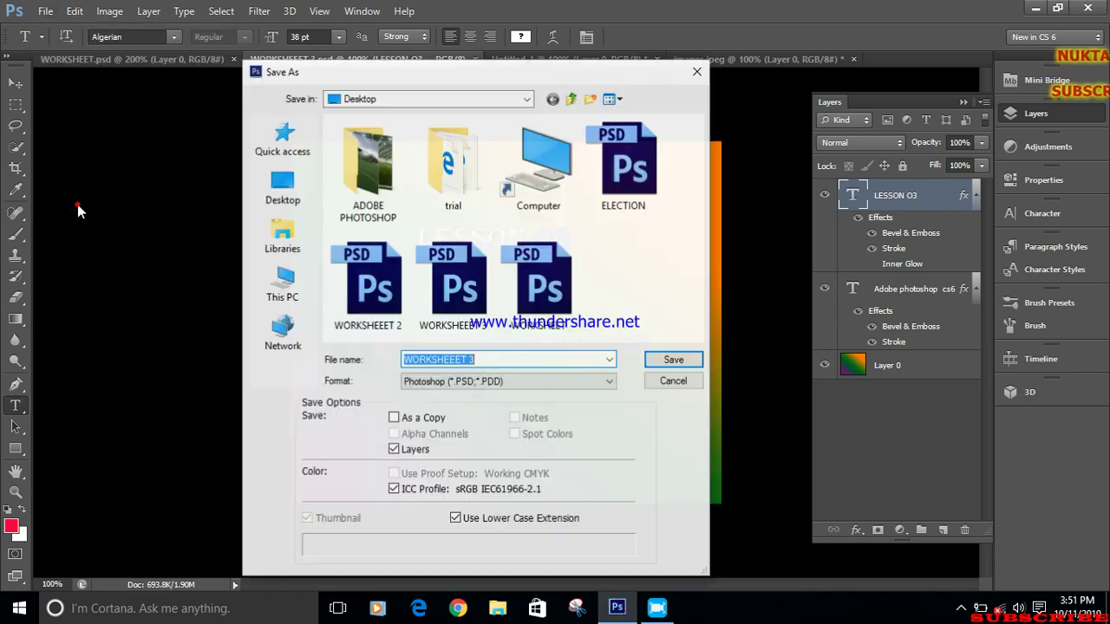
click(472, 382)
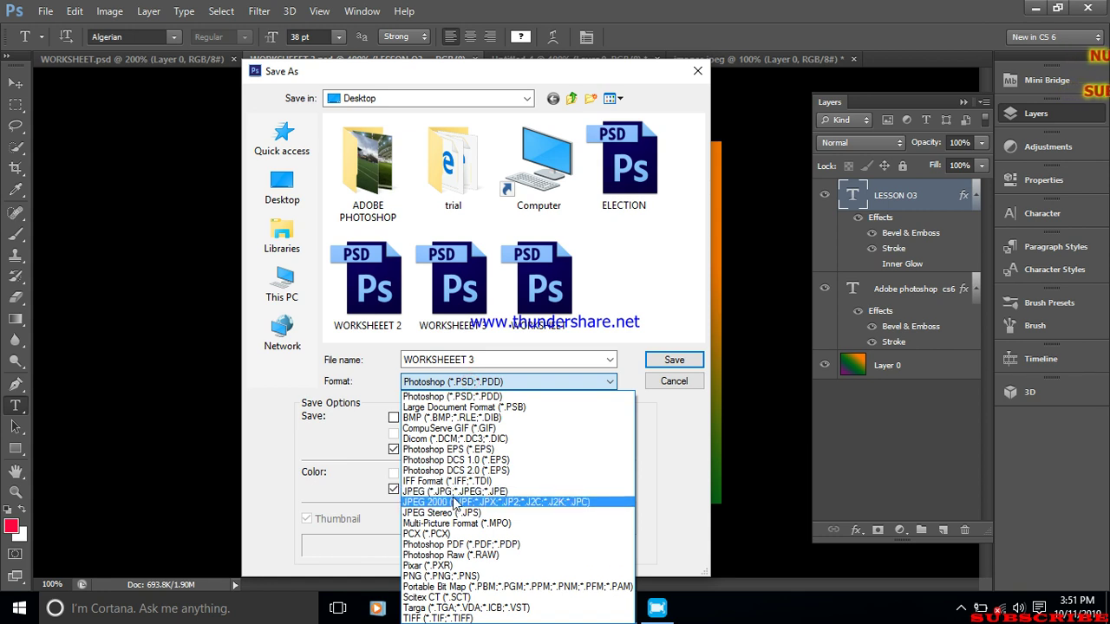
click(538, 493)
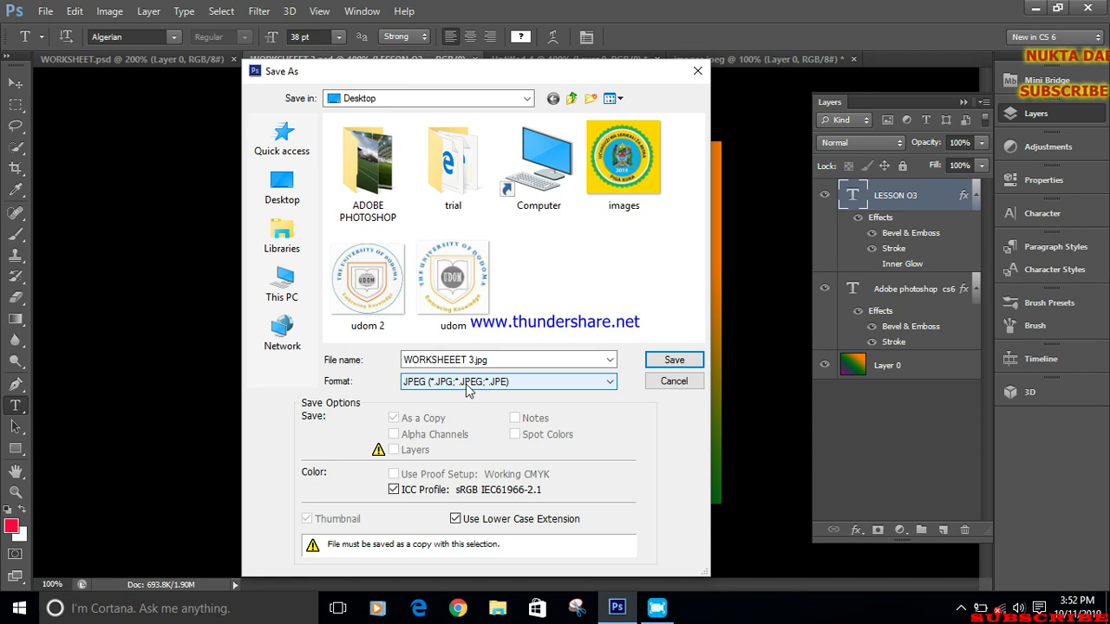
click(668, 360)
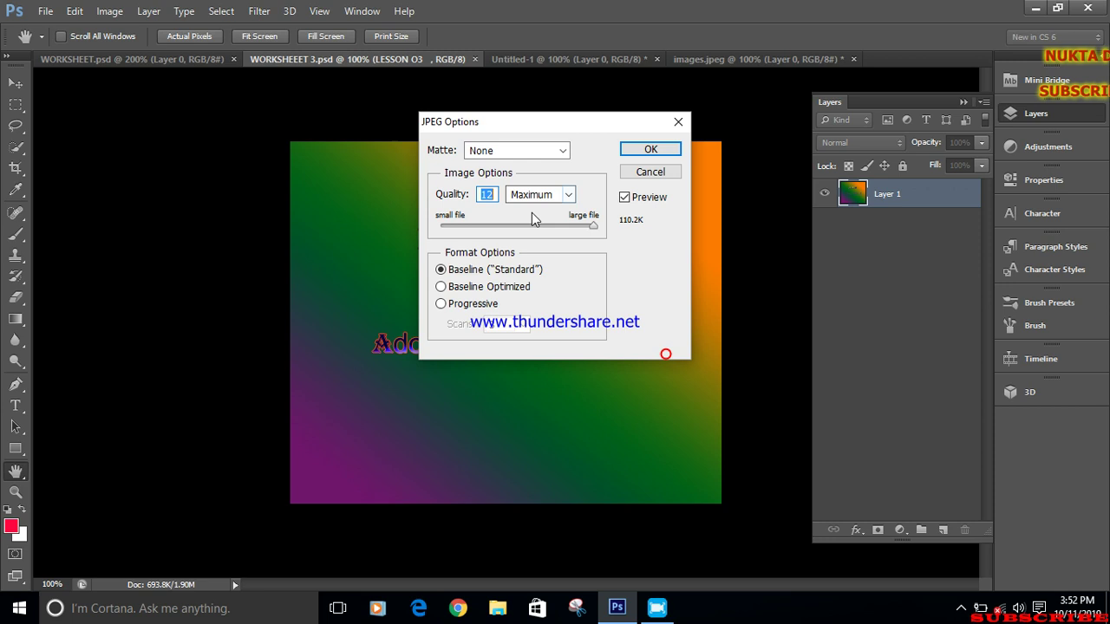
Export the JPEG at Maximum quality 12, then minimize Photoshop to see the new picture
click(563, 197)
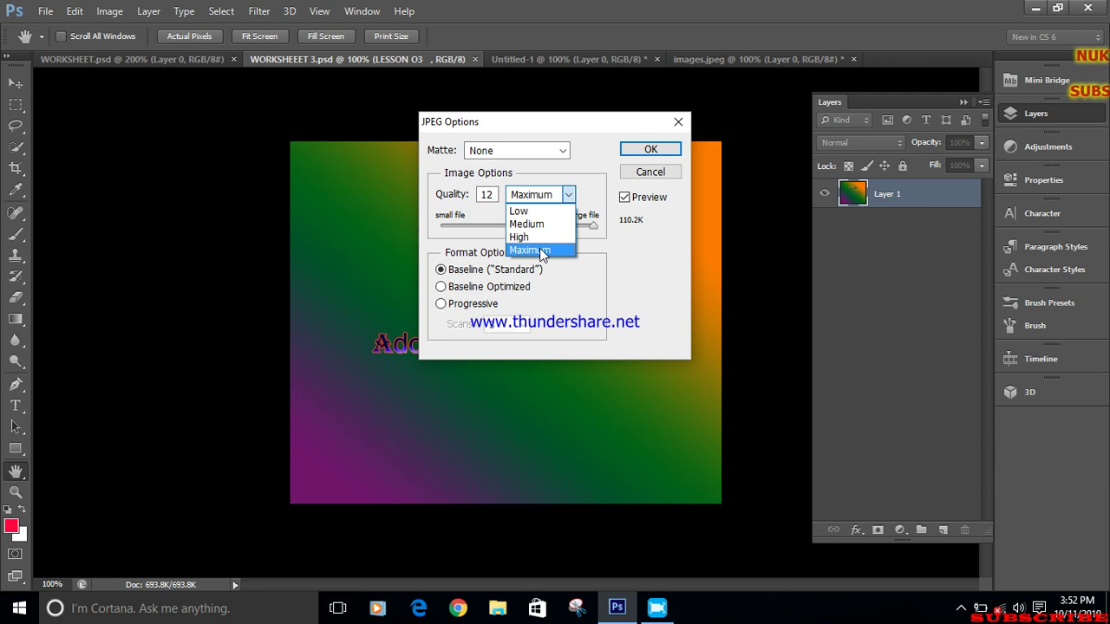
click(541, 251)
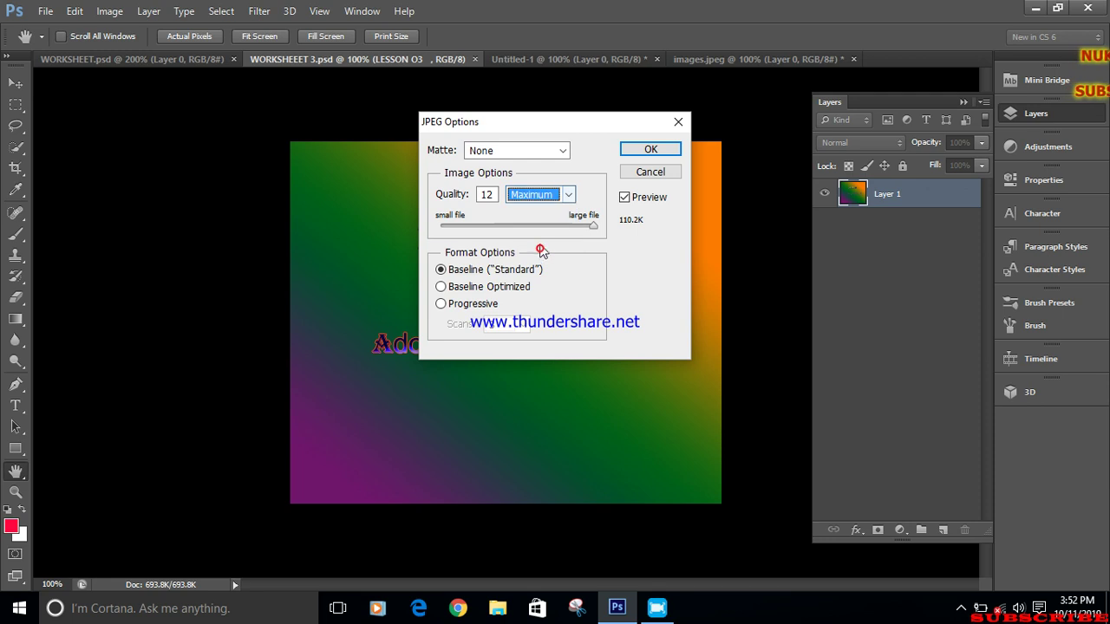
click(632, 153)
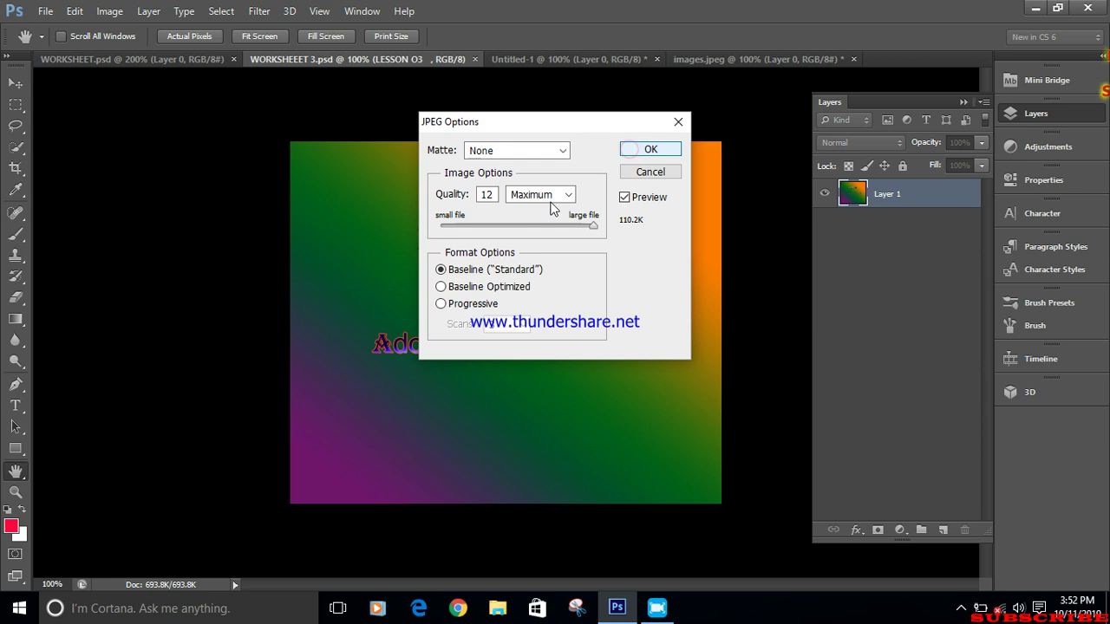
click(647, 213)
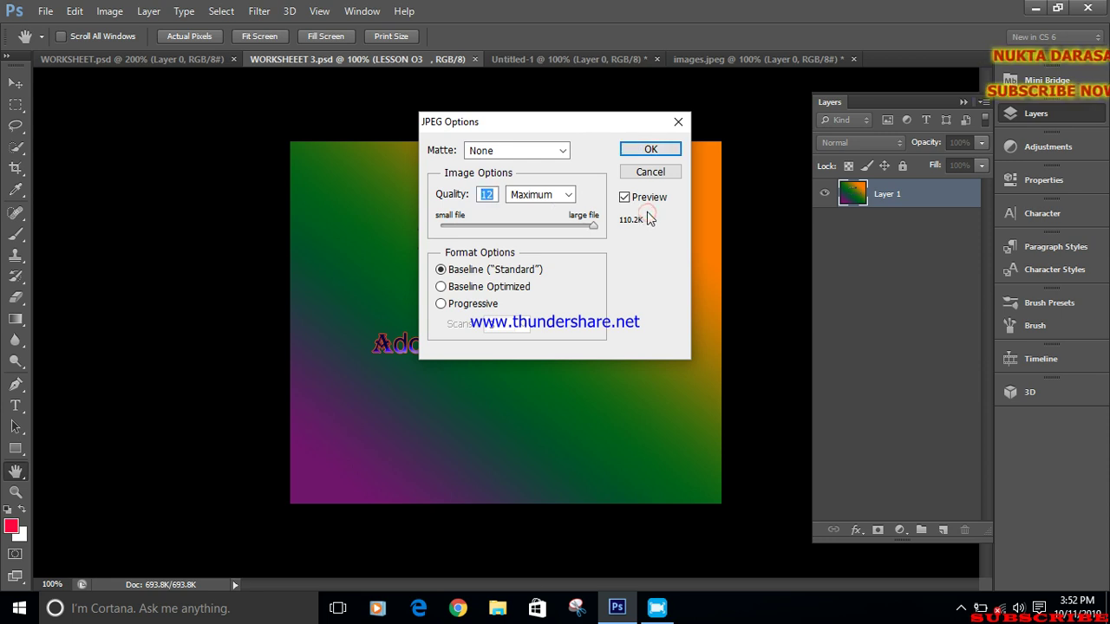
click(633, 226)
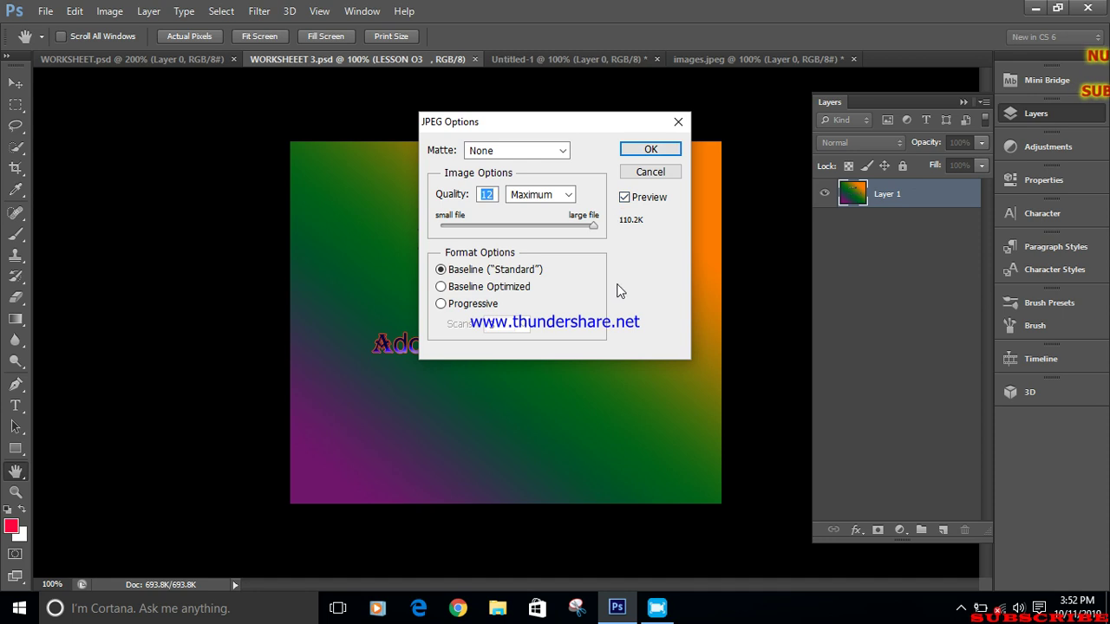
click(661, 149)
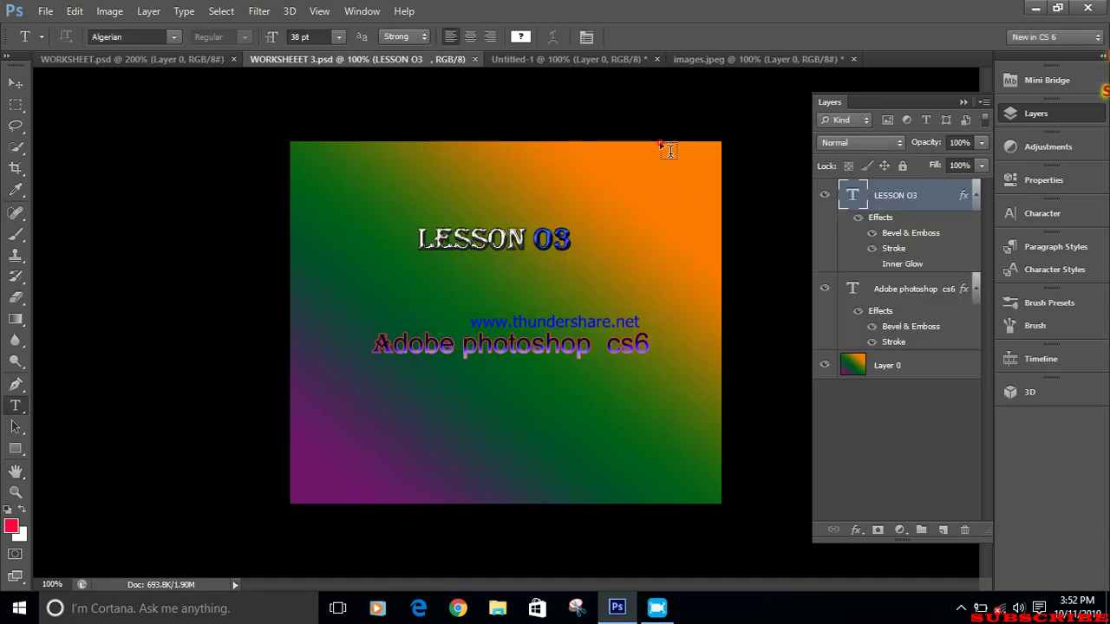
click(1037, 8)
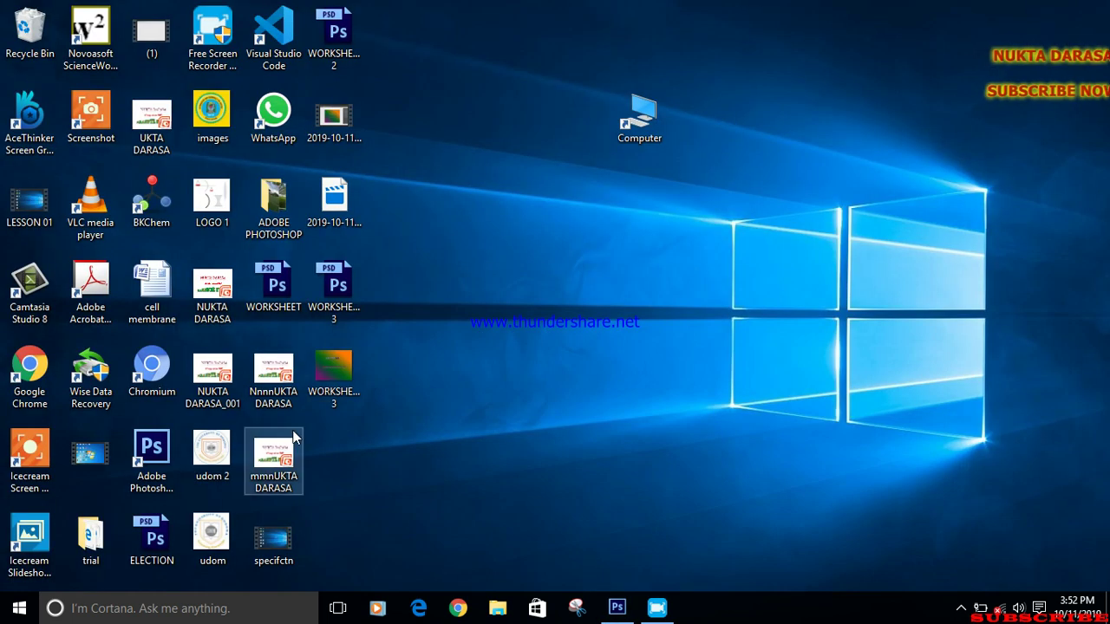
Preview WORKSHEEET 3.jpg in Windows Photos, close it, and bring Photoshop back
double_click(333, 382)
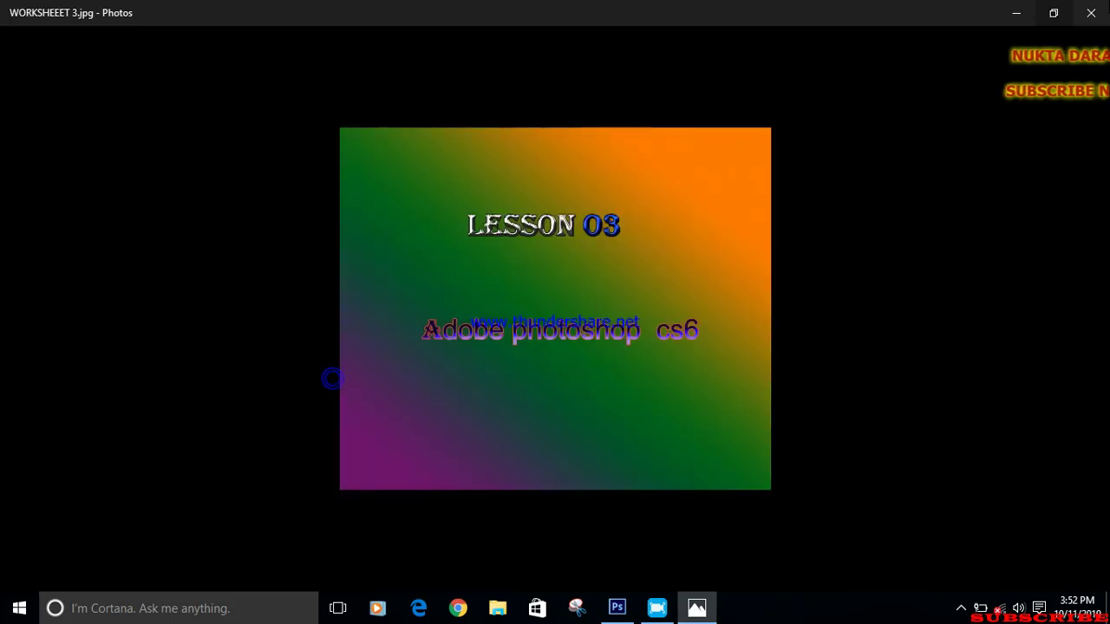
click(1089, 12)
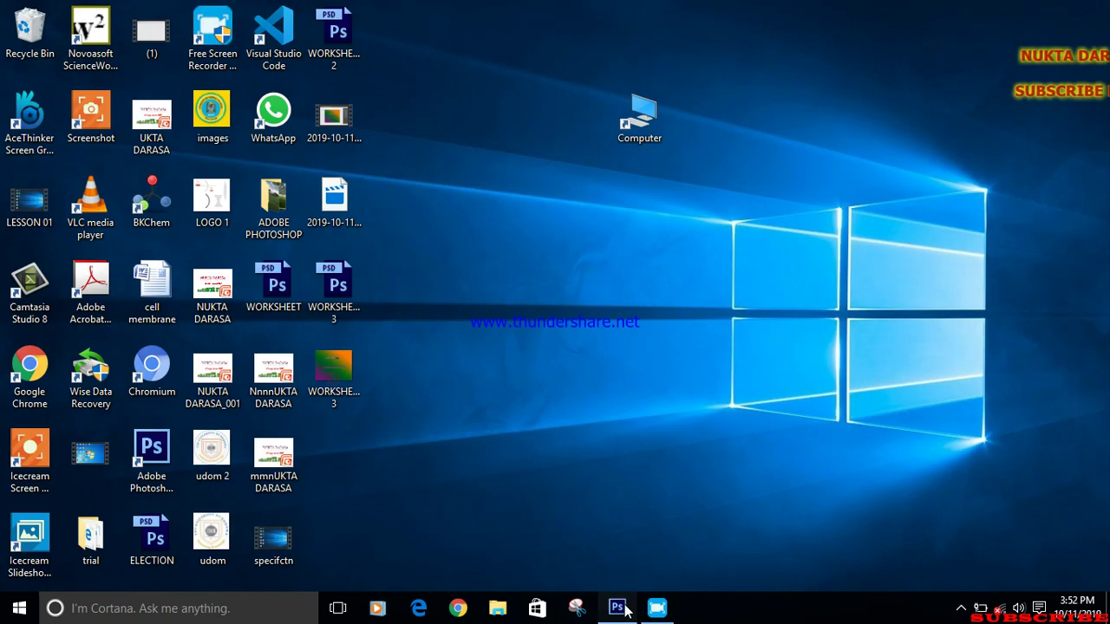
click(616, 608)
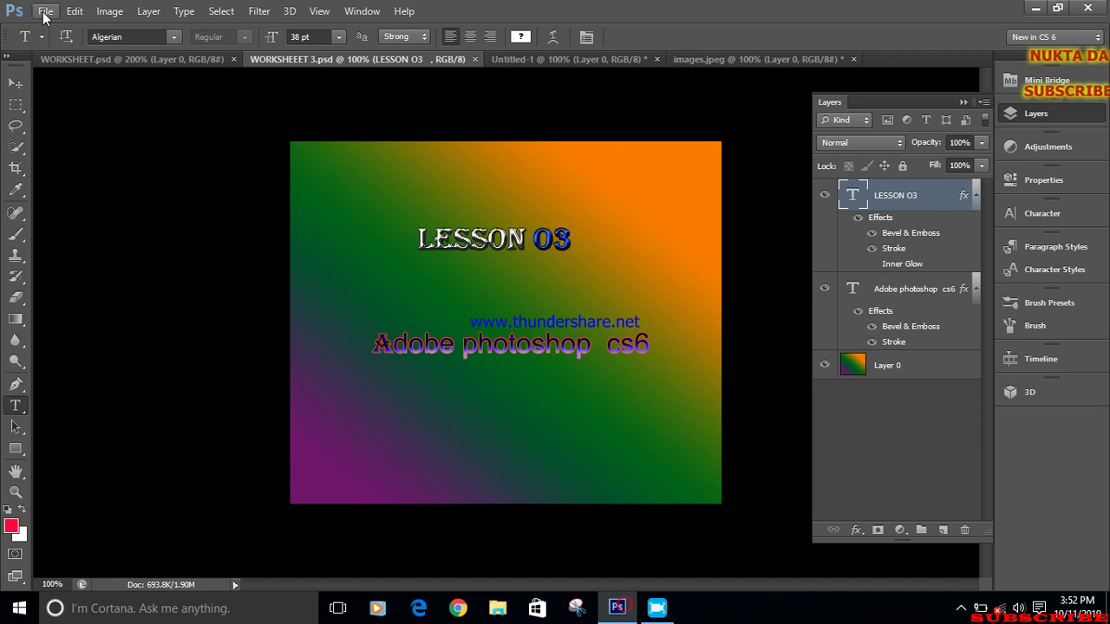
Place the udom logo JPG from the Desktop into the LESSON 03 worksheet
click(45, 11)
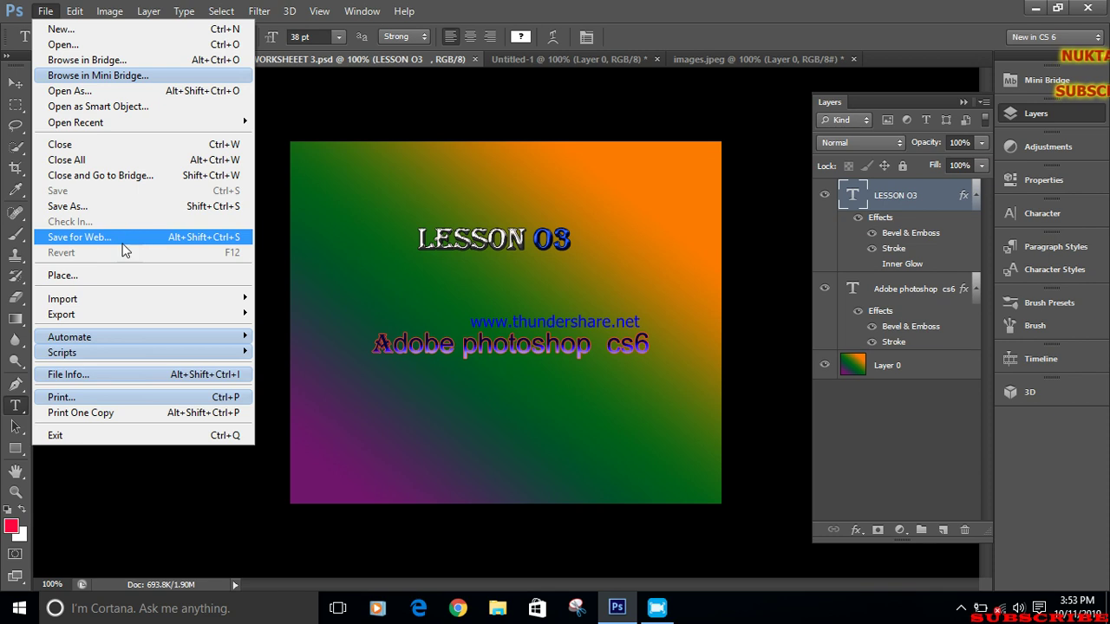
click(79, 275)
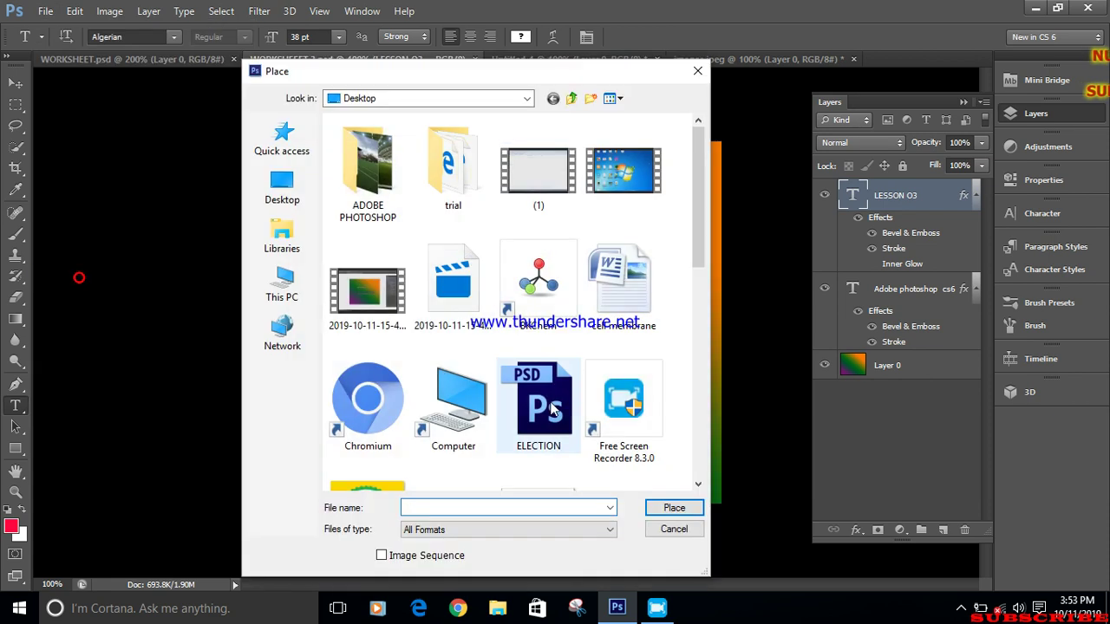
mouse_move(623, 75)
mouse_down()
mouse_move(254, 7)
mouse_move(37, 34)
mouse_move(567, 35)
mouse_up()
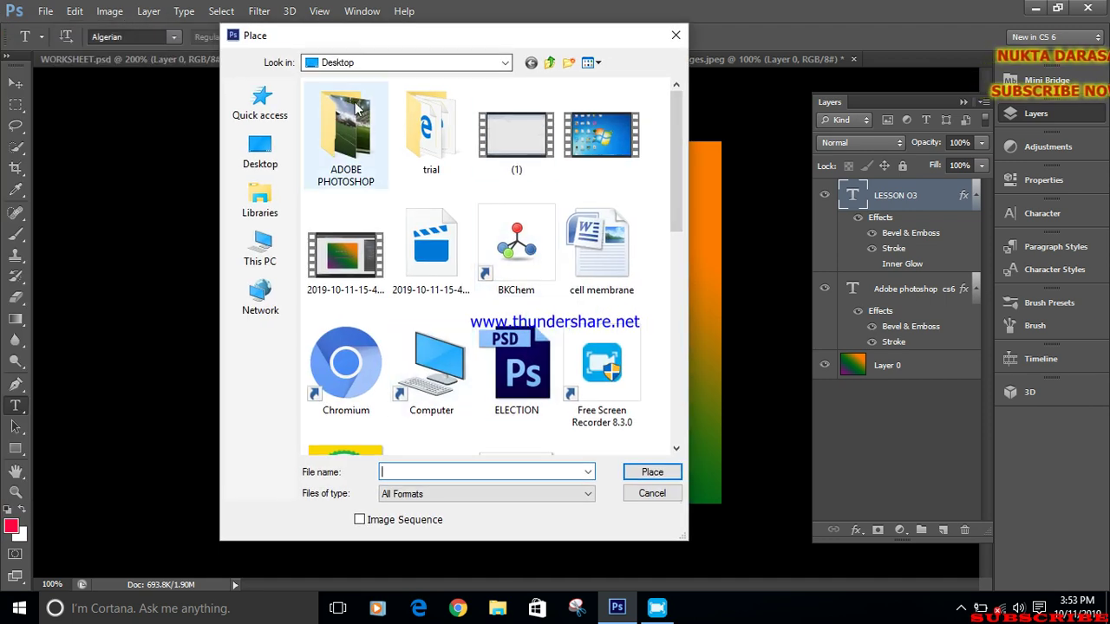
scroll(412, 403, down, 5)
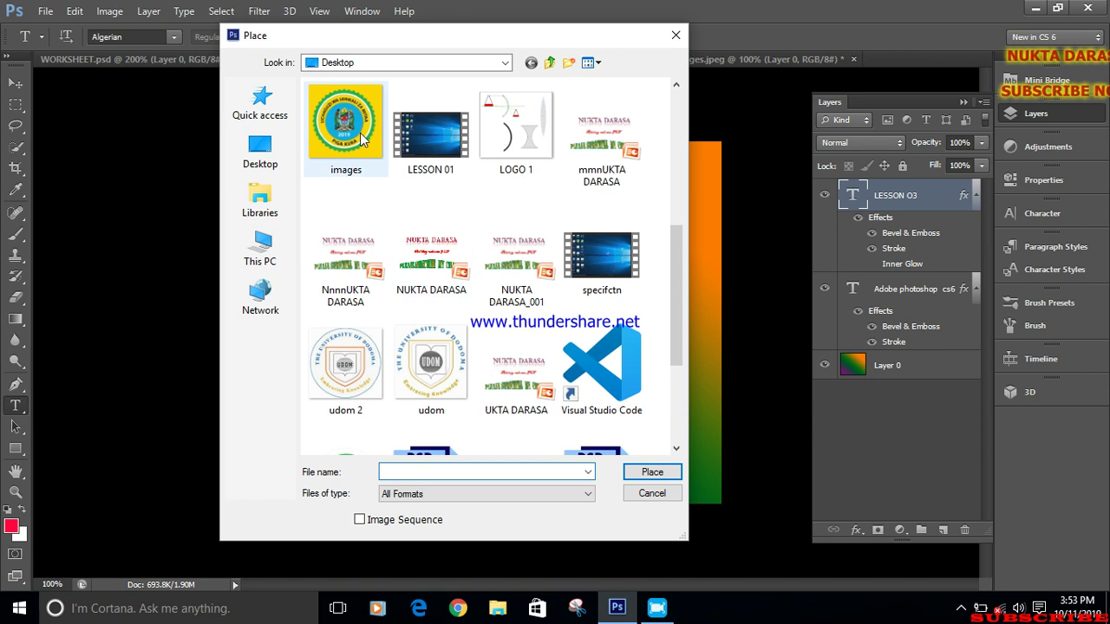
scroll(475, 345, down, 3)
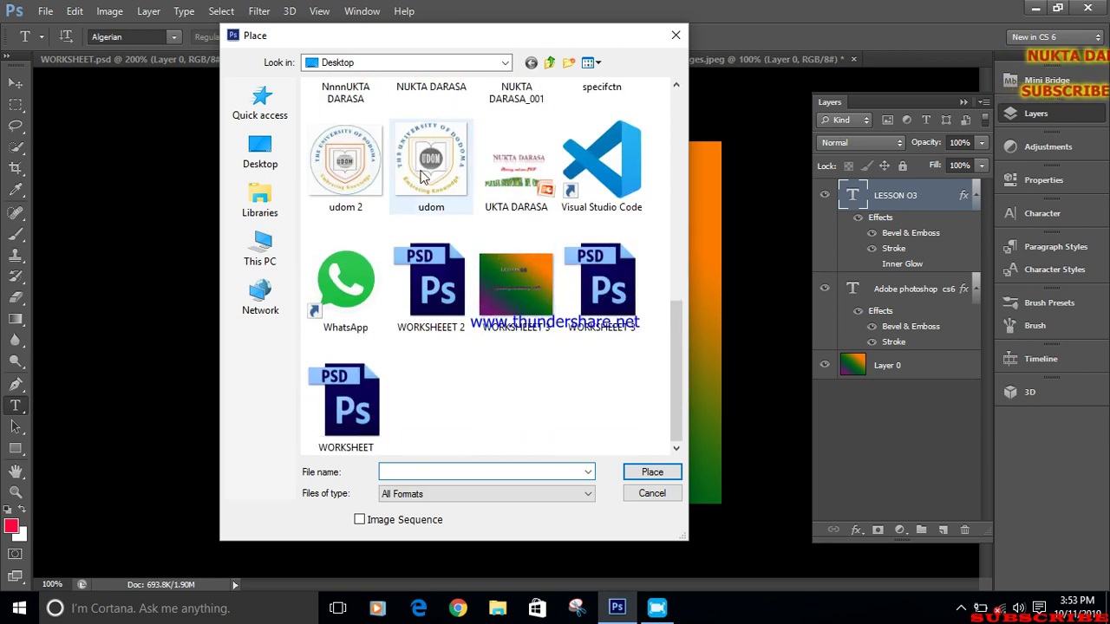
scroll(422, 176, up, 2)
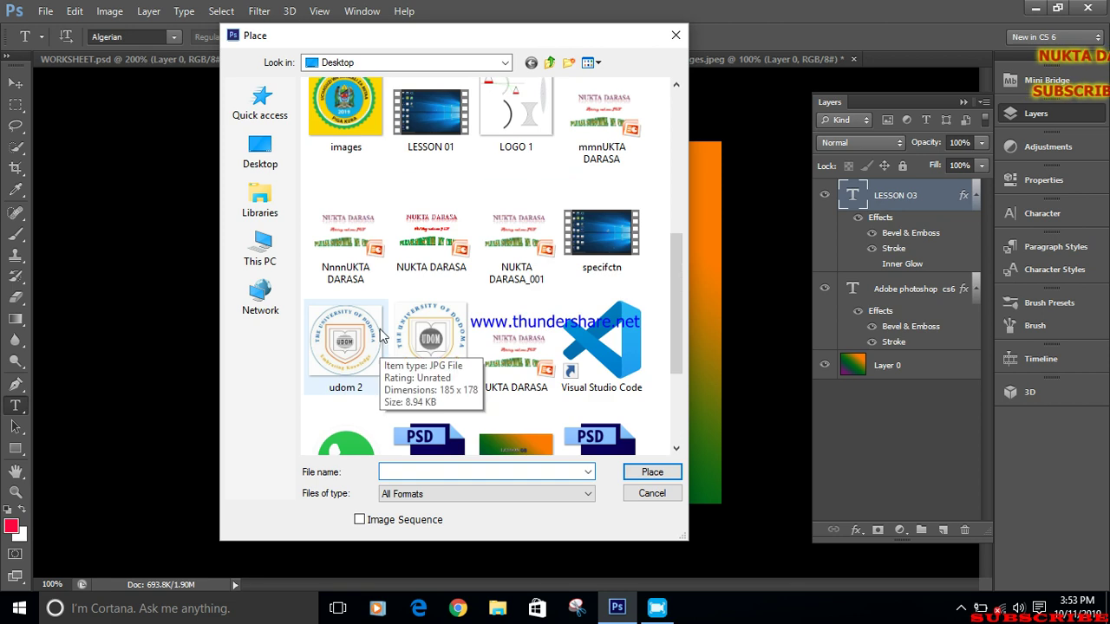
double_click(431, 343)
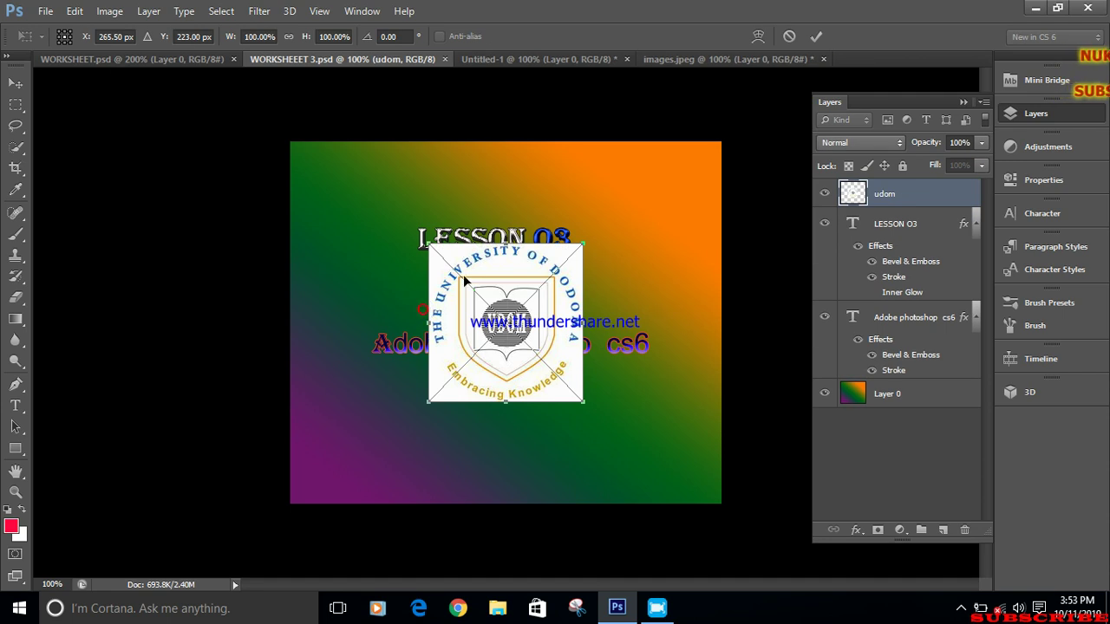
Shrink the udom logo to 84.82% × 70.92% and commit it below the 'Adobe photoshop cs6' text
drag(521, 267, 535, 364)
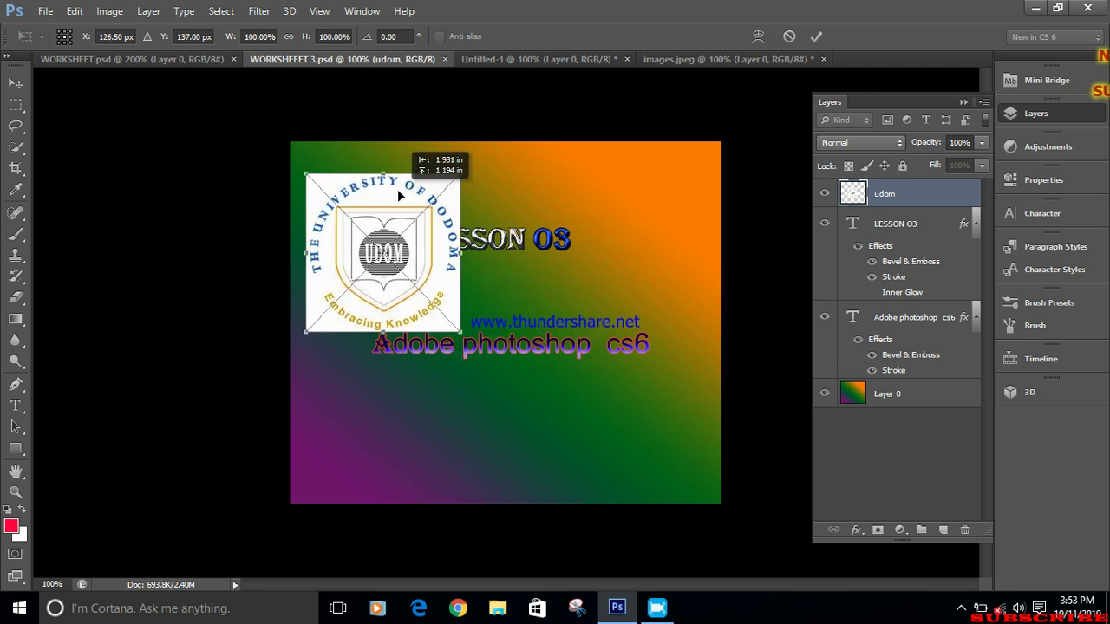
drag(535, 364, 384, 192)
drag(291, 174, 314, 220)
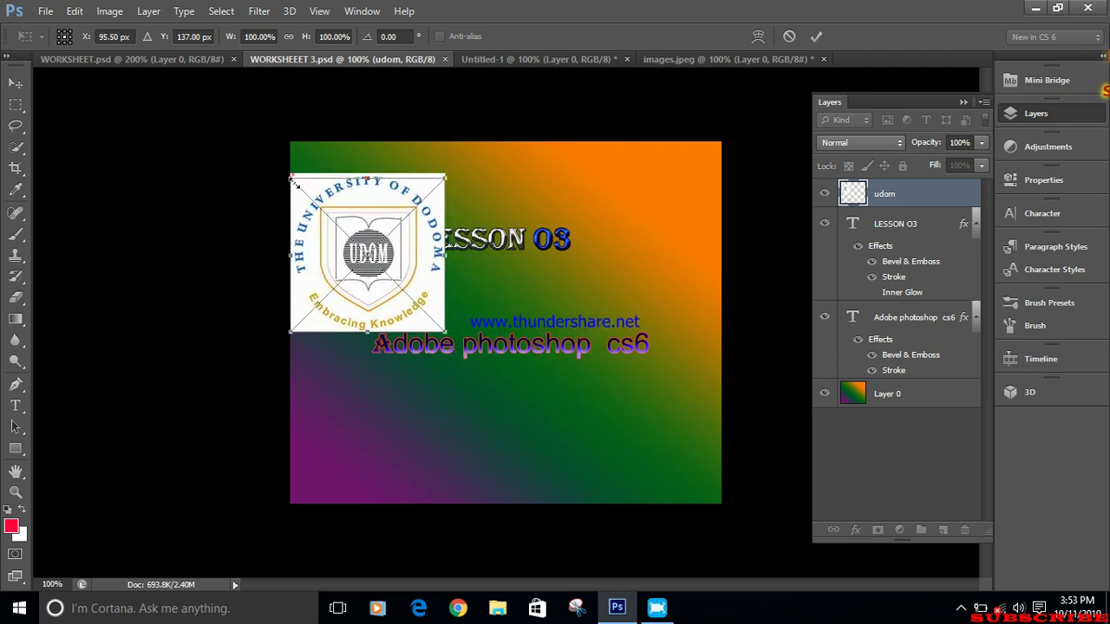
drag(370, 244, 497, 396)
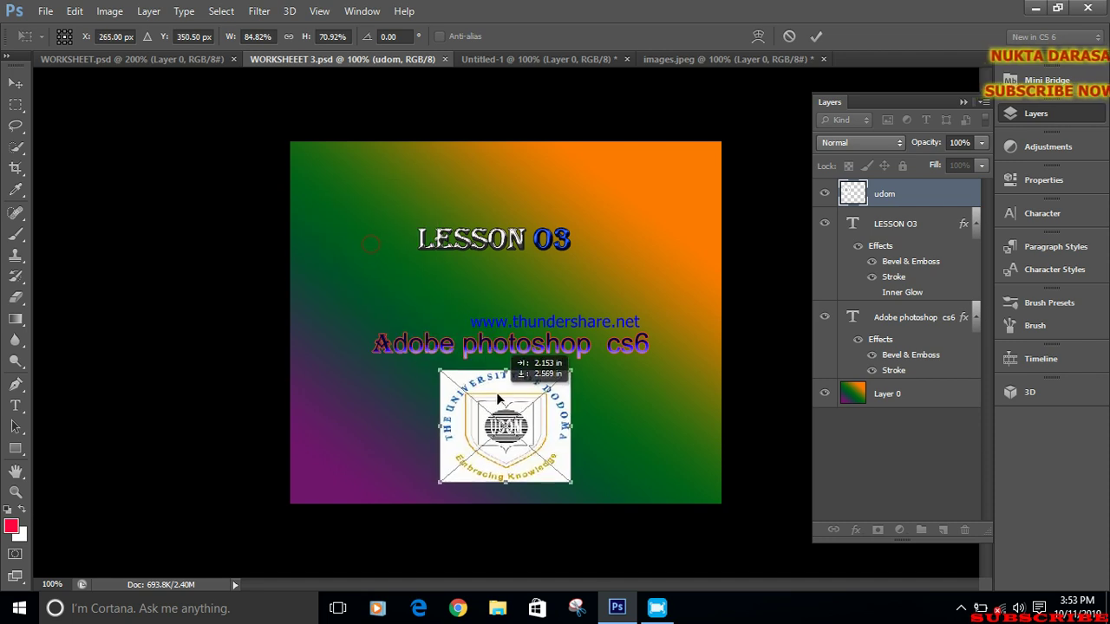
click(821, 39)
key(t)
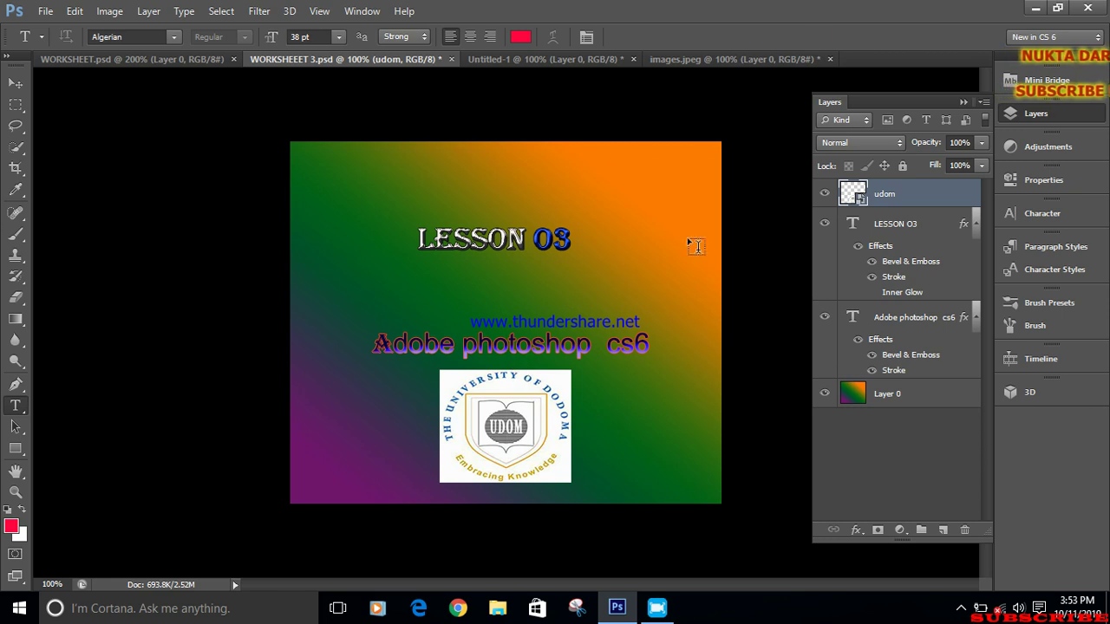
Open Print Settings for the LESSON 03 worksheet from the File menu
click(41, 11)
mouse_move(62, 299)
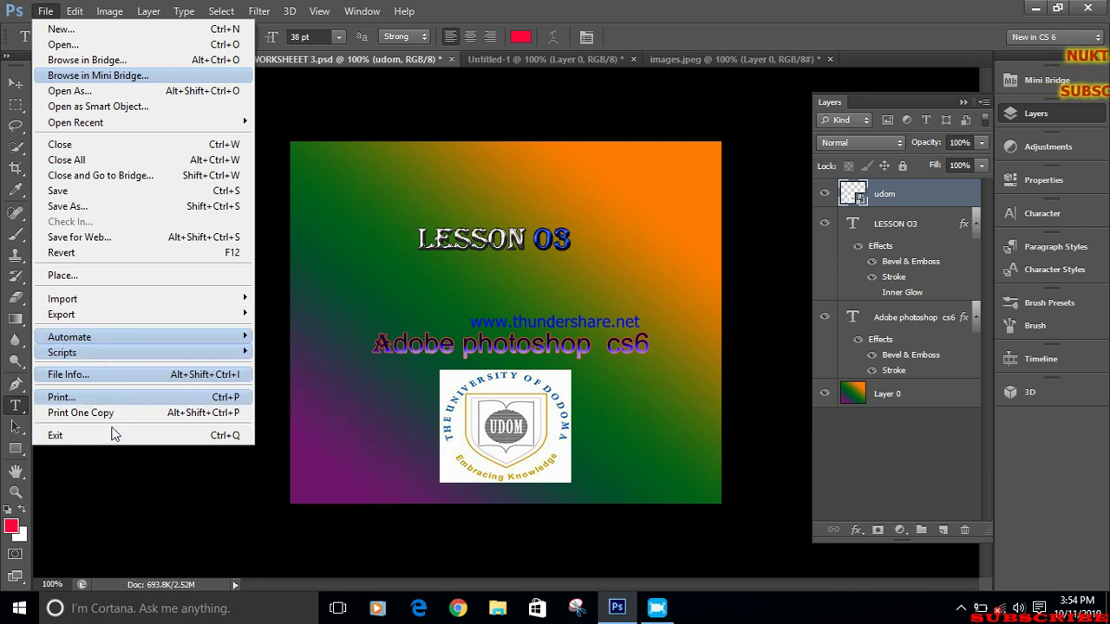
click(384, 102)
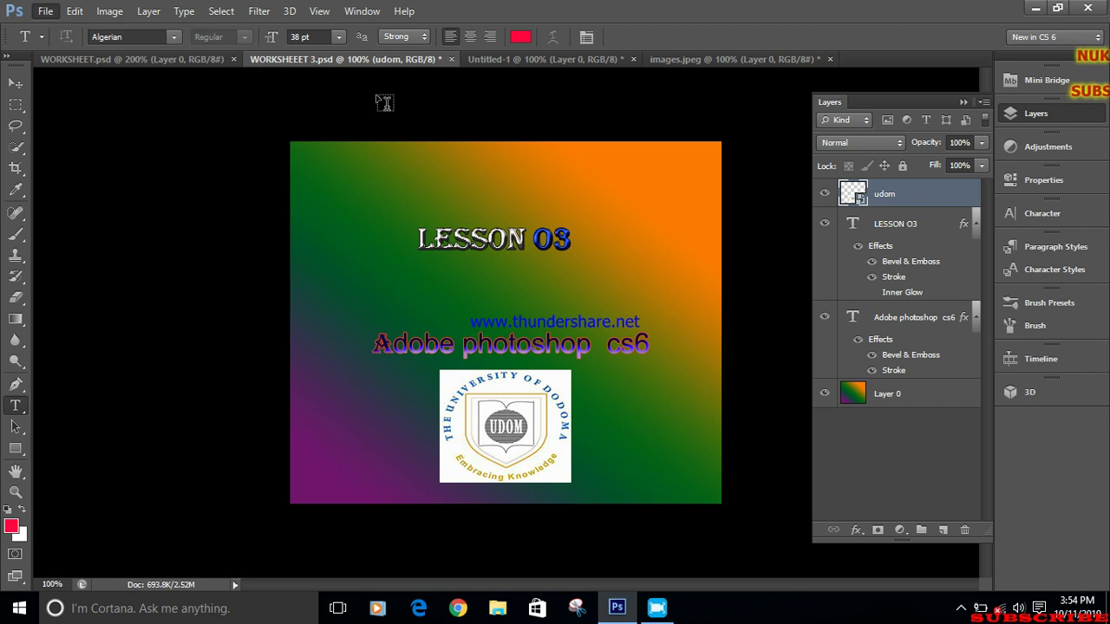
click(41, 9)
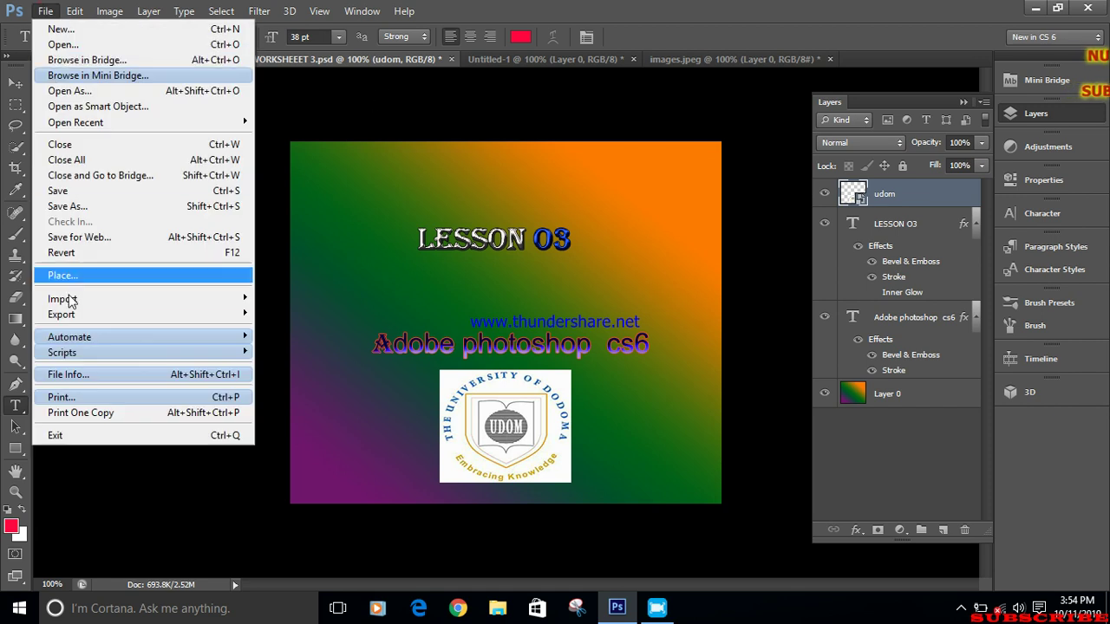
click(86, 397)
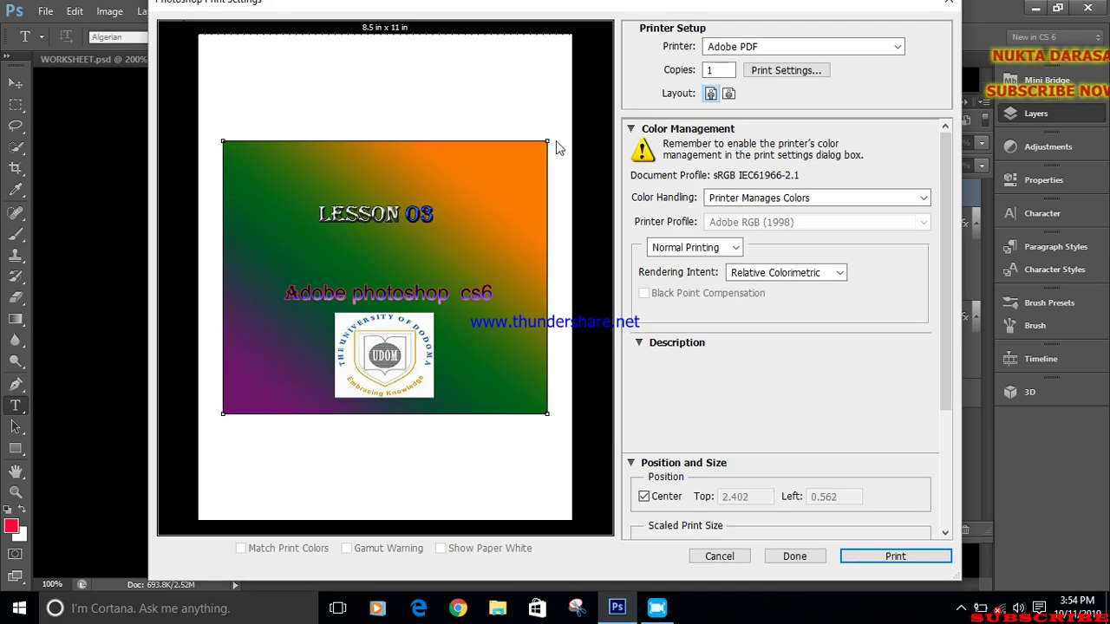
Scale the worksheet to 100.56% on the page and select Microsoft Print to PDF as the printer
drag(546, 138, 548, 148)
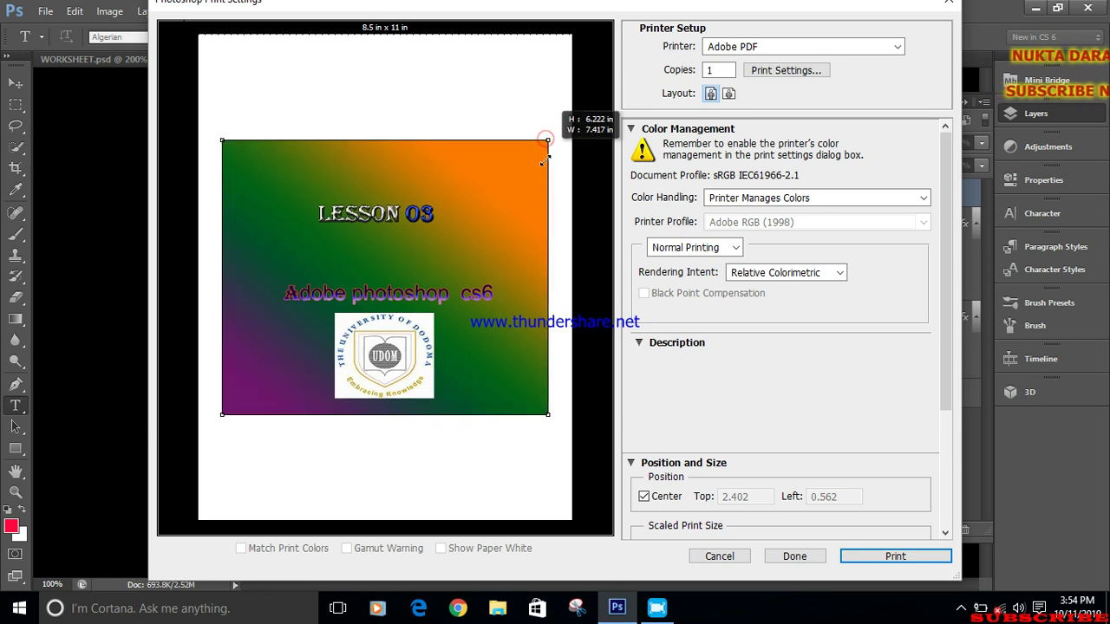
mouse_move(546, 140)
mouse_down()
mouse_move(568, 85)
mouse_move(548, 139)
mouse_up()
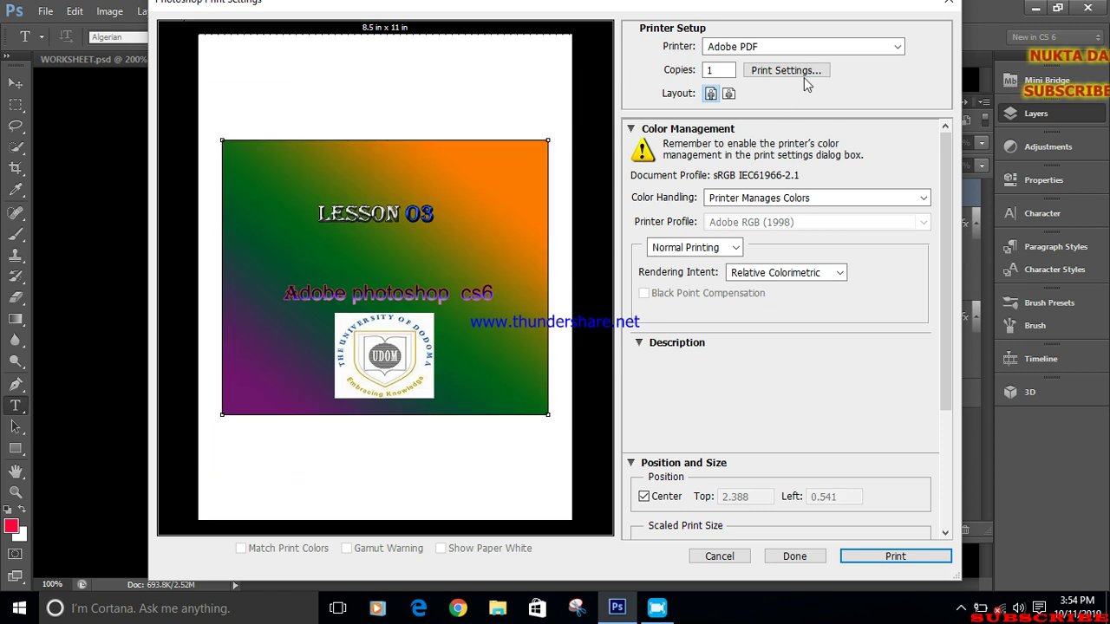
click(762, 46)
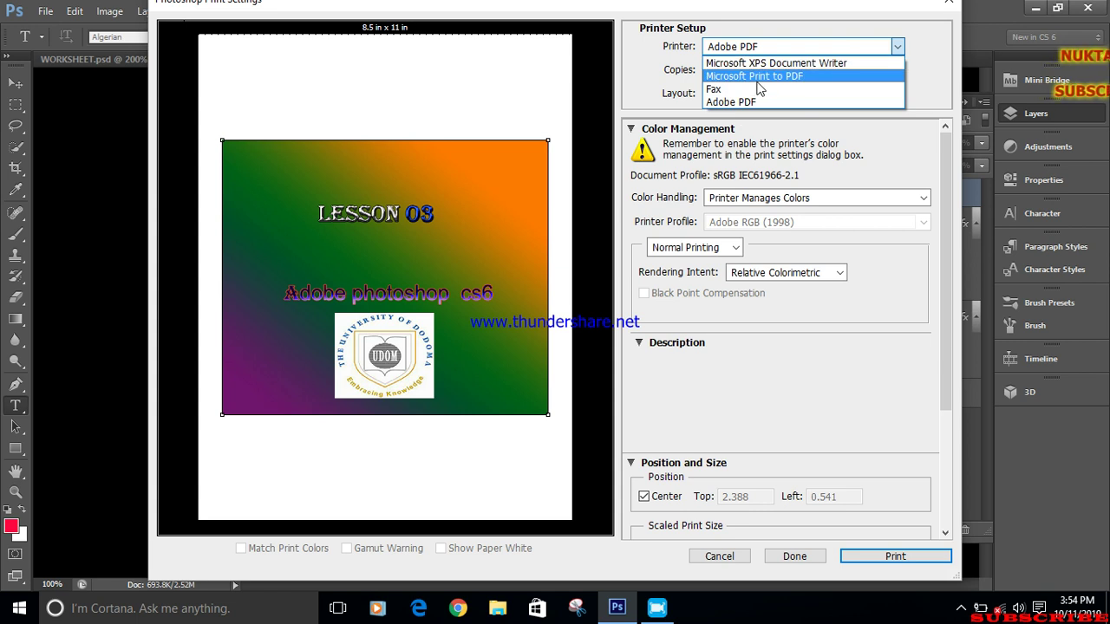
click(757, 76)
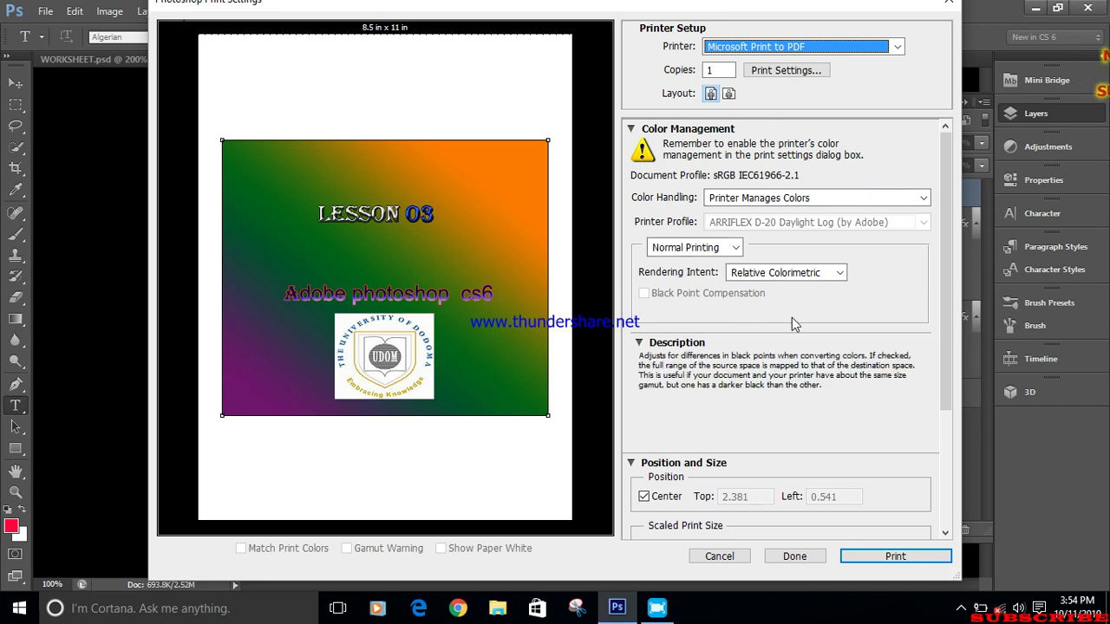
scroll(784, 391, down, 1)
scroll(772, 477, down, 1)
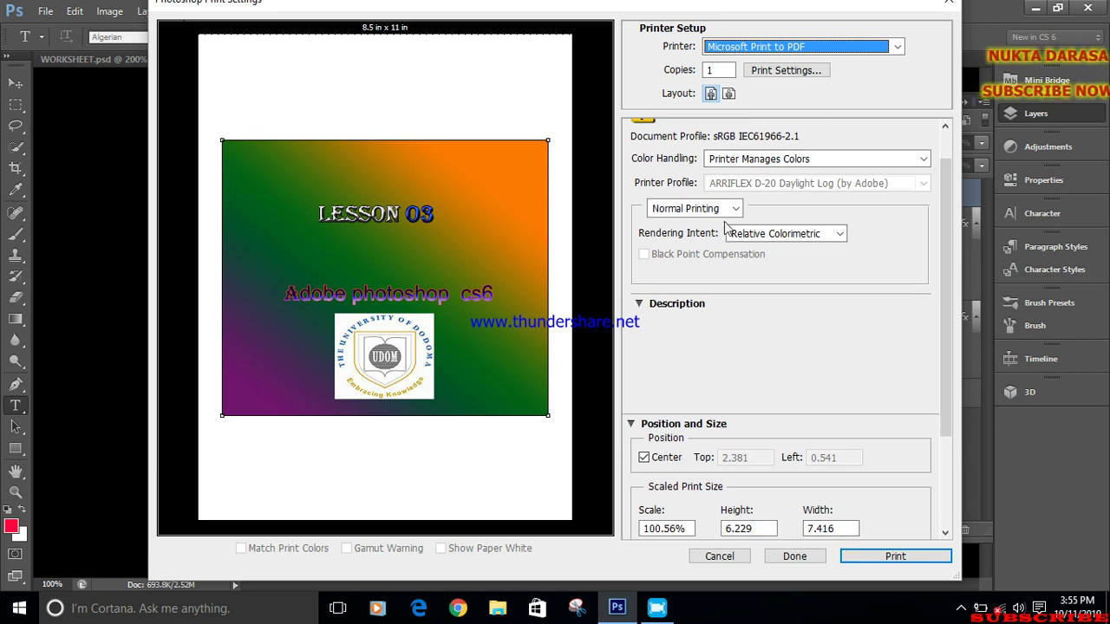
Set Color Handling to Printer Manages Colors and keep Normal Printing
click(840, 157)
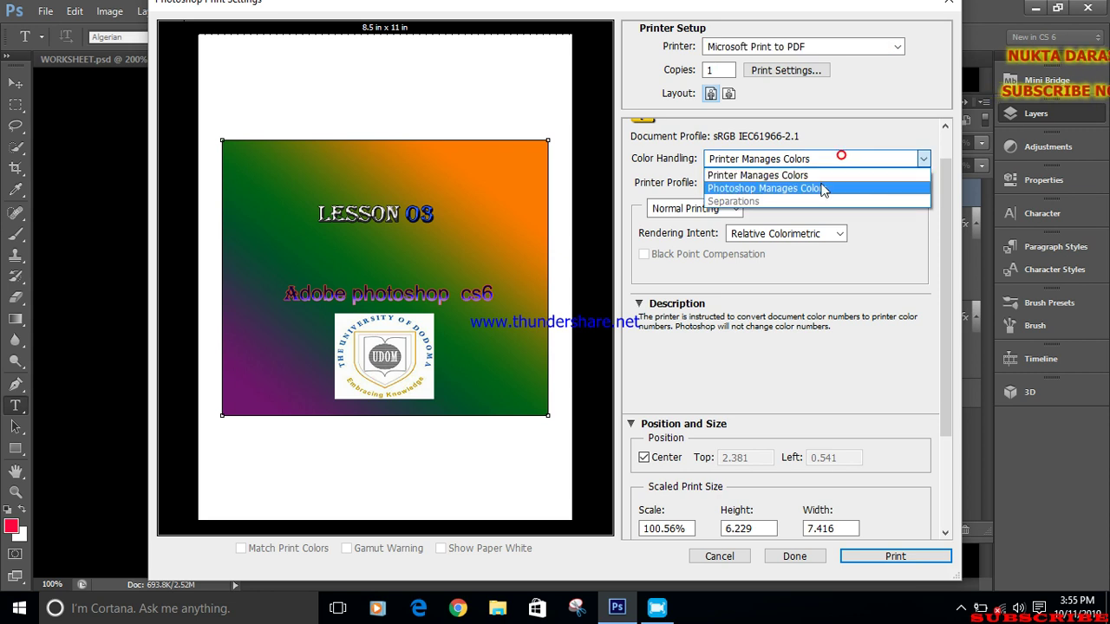
click(822, 188)
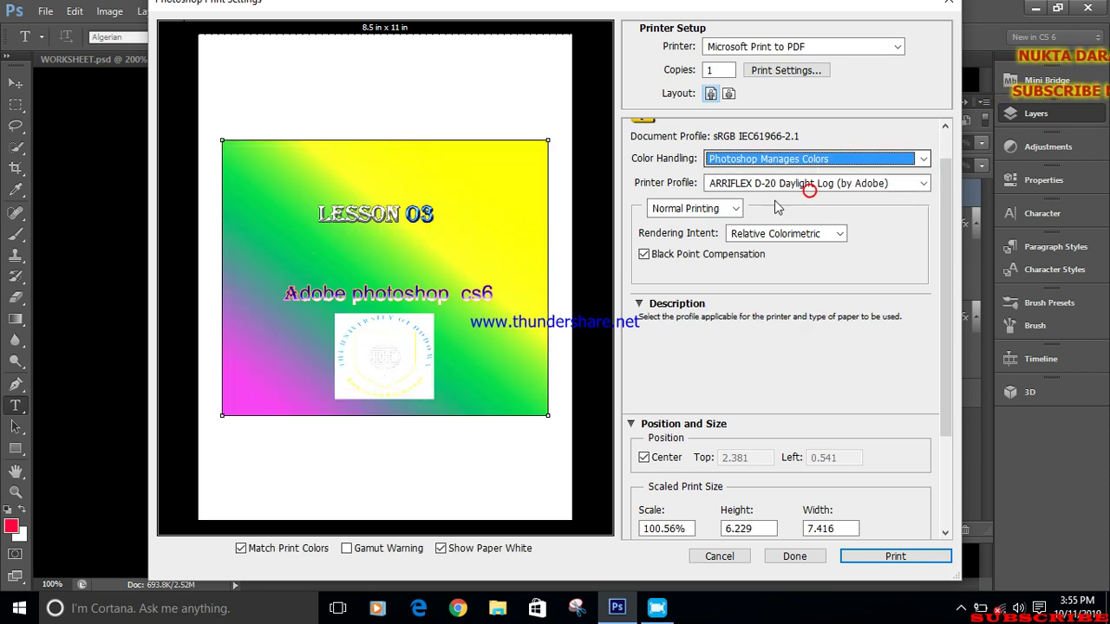
click(834, 161)
click(833, 166)
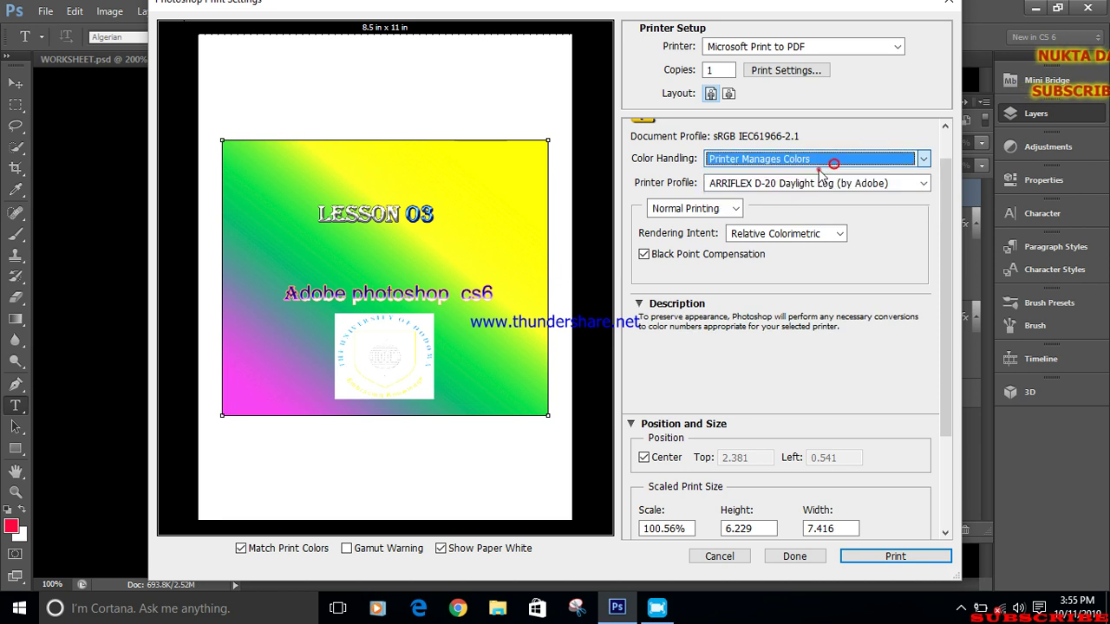
click(729, 215)
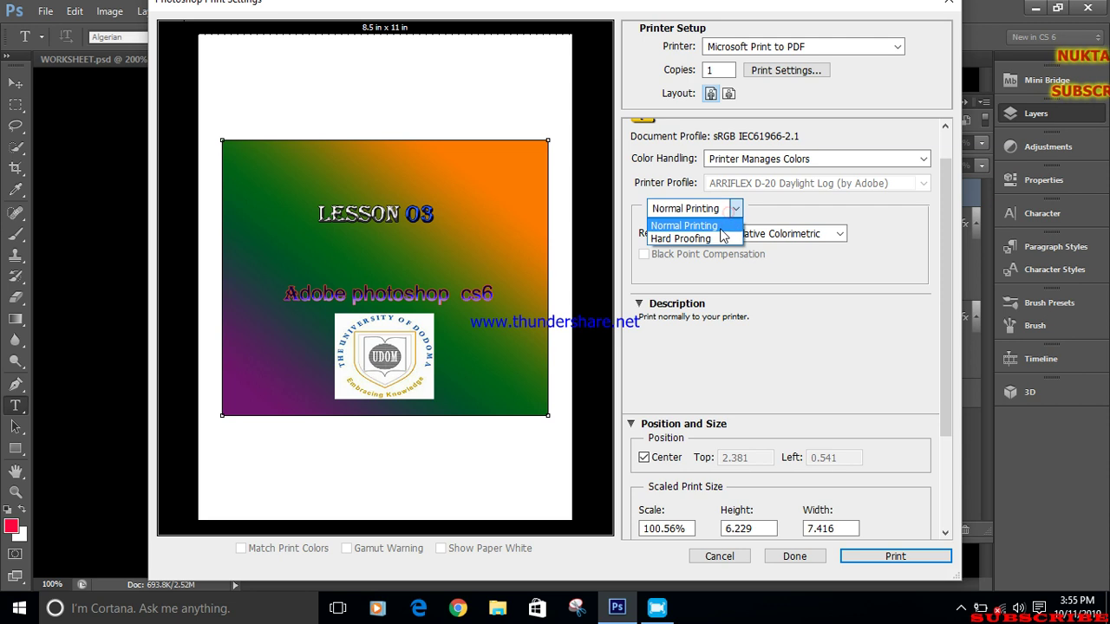
click(721, 208)
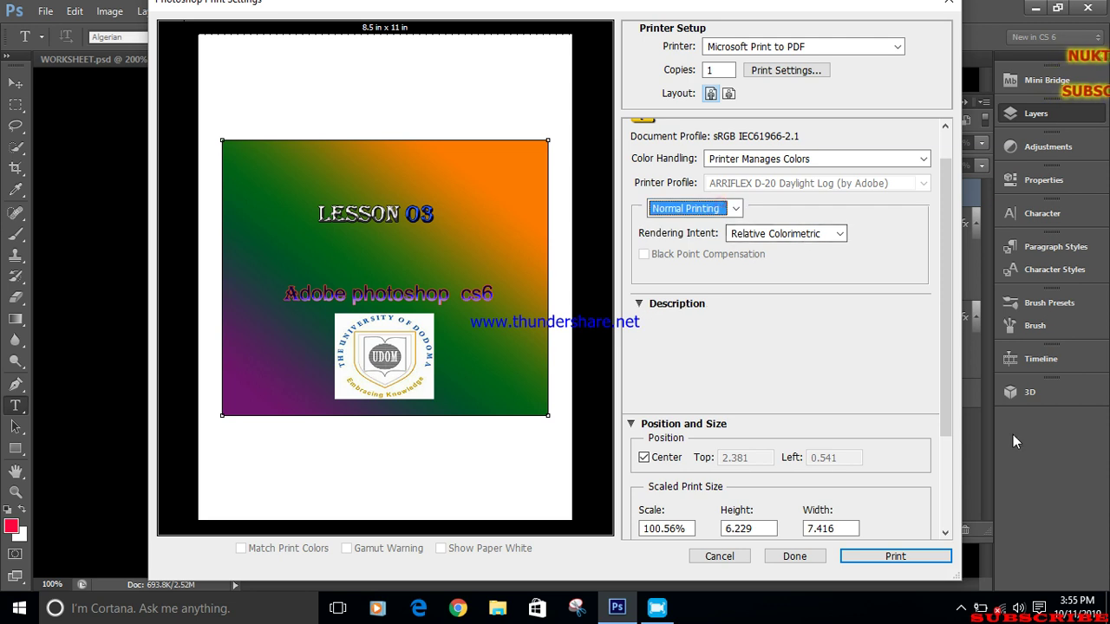
scroll(918, 535, down, 1)
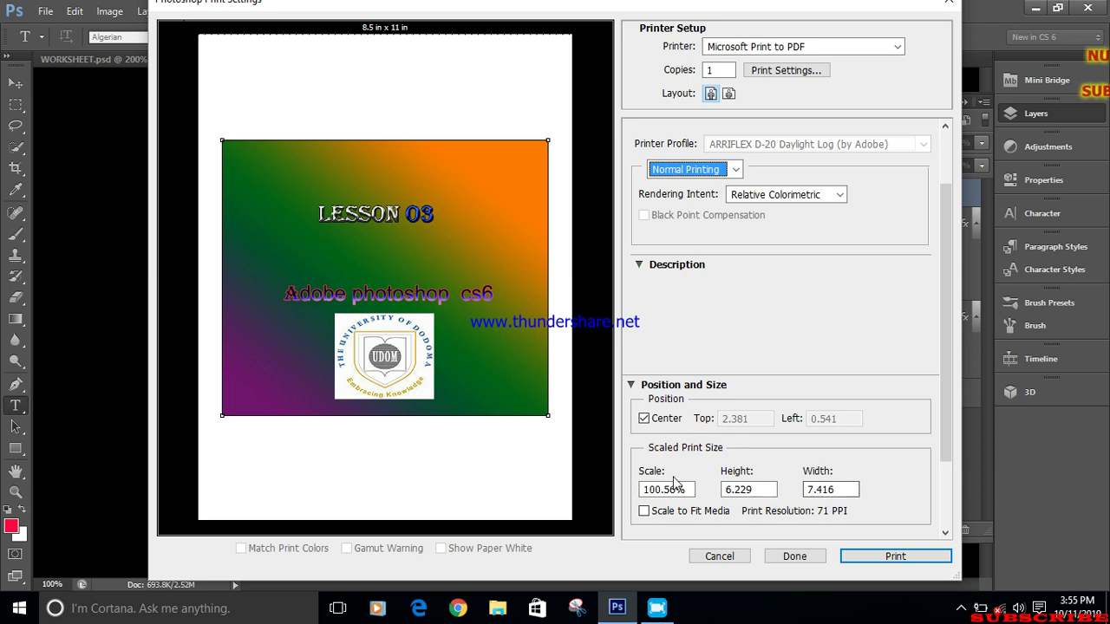
Try printing 3 copies of pages 2-6 to Fax, then dismiss the invalid page range error
click(896, 556)
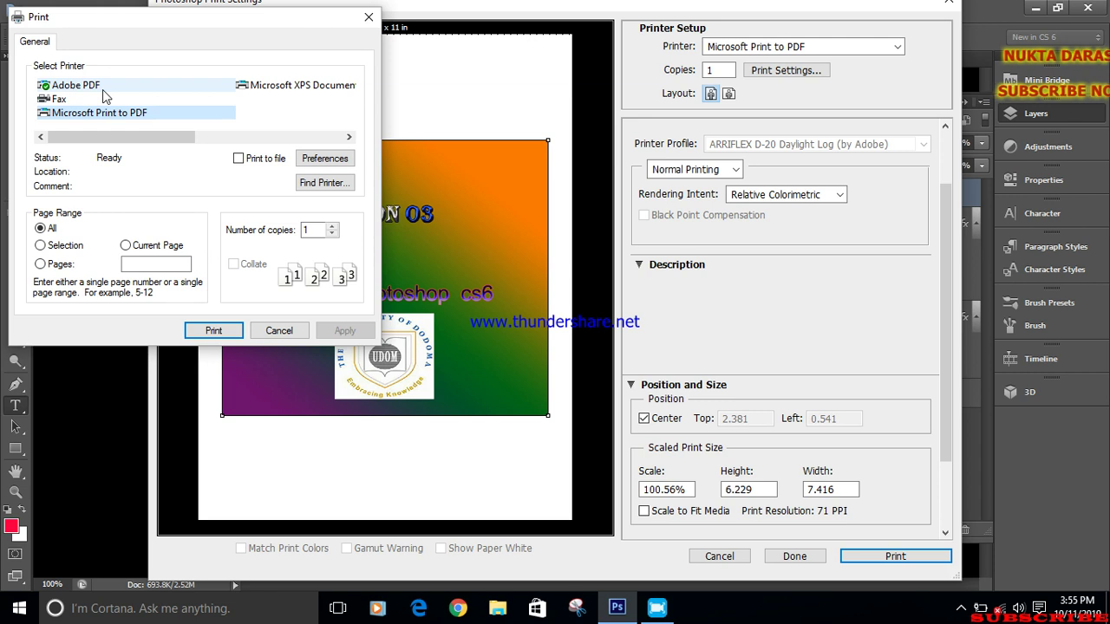
click(102, 89)
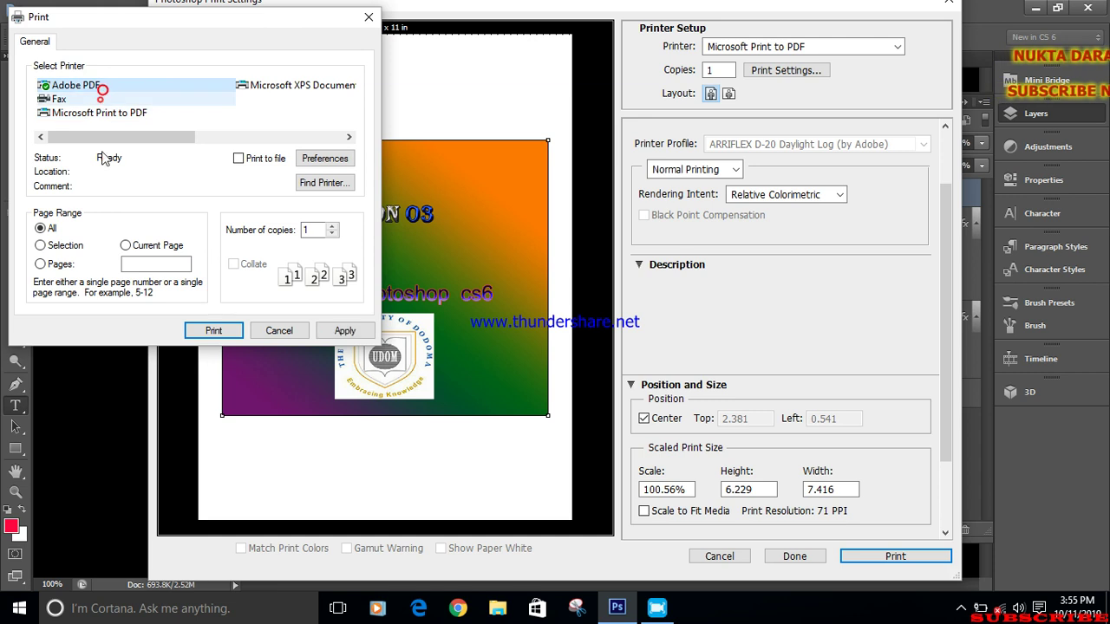
click(101, 100)
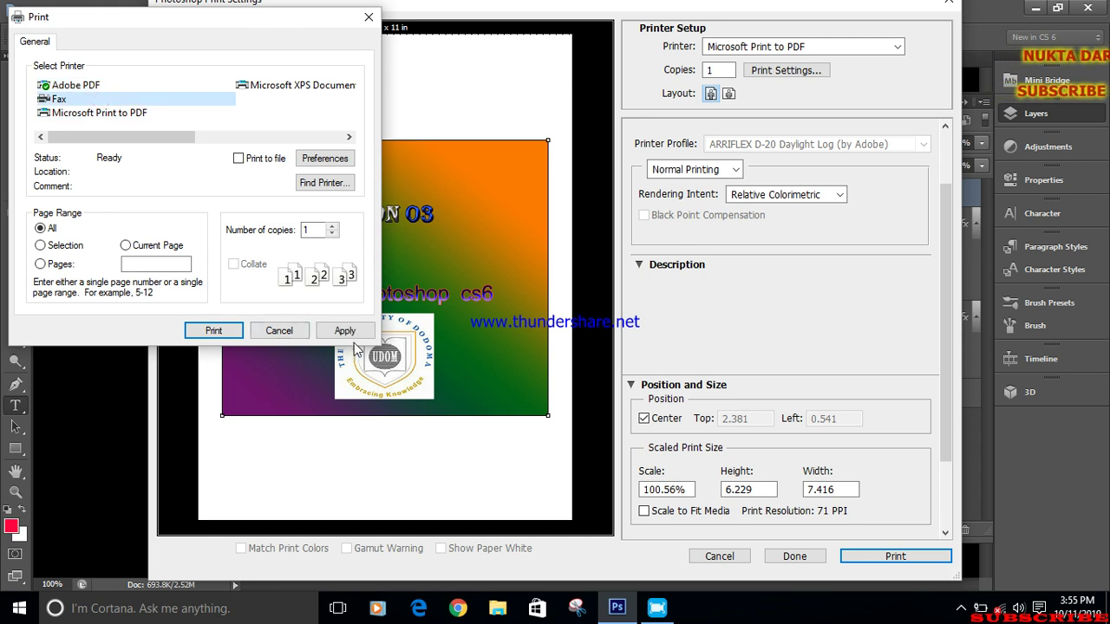
click(333, 230)
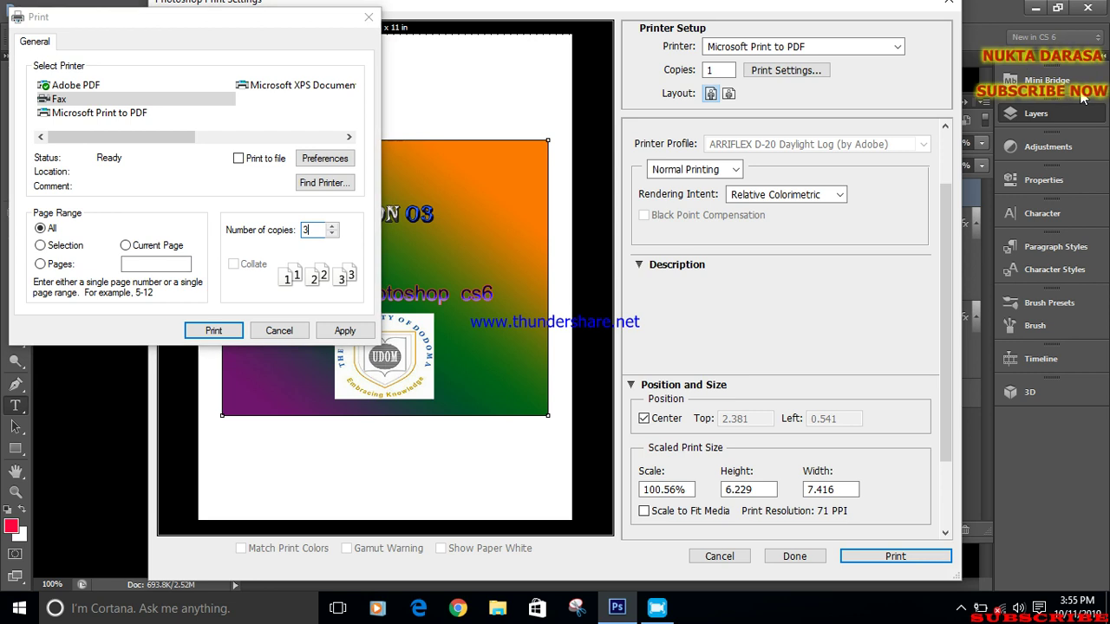
click(136, 246)
text(2-6)
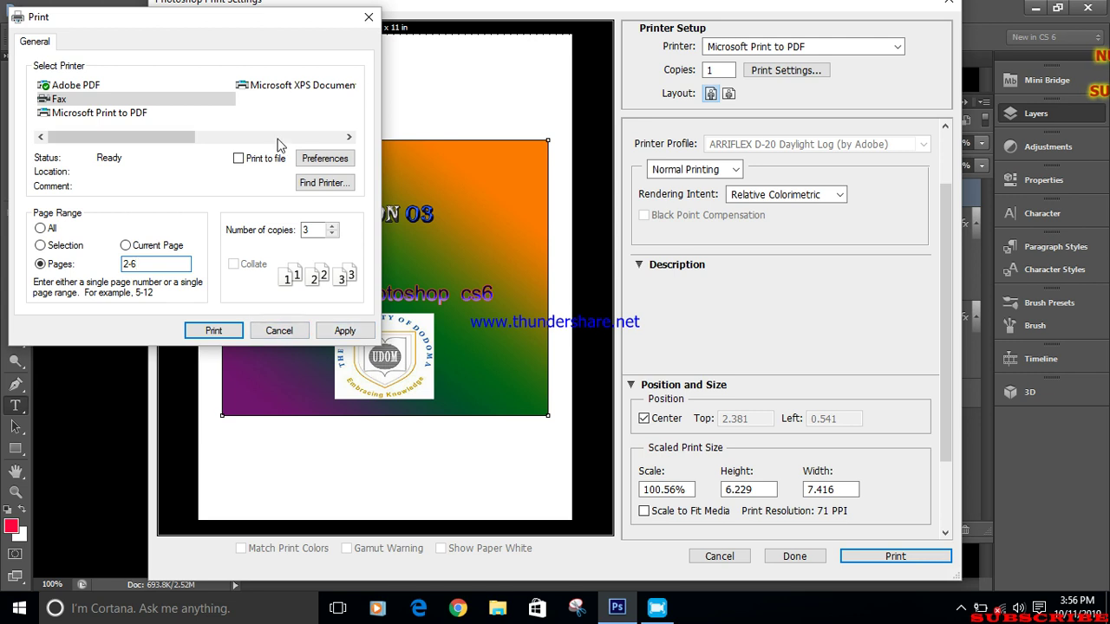
click(210, 332)
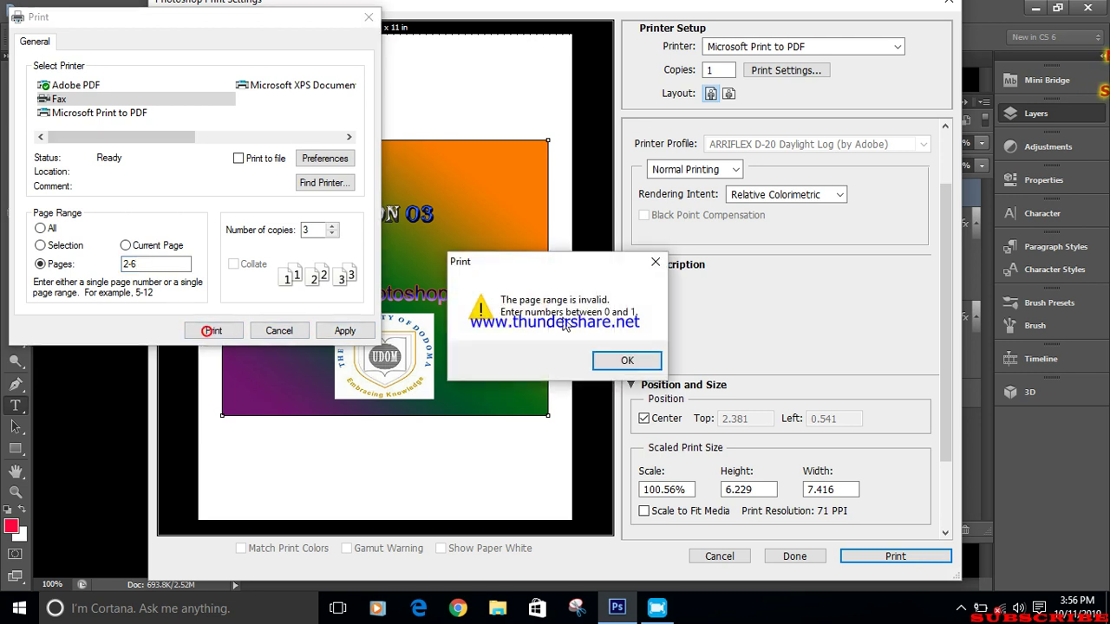
click(603, 366)
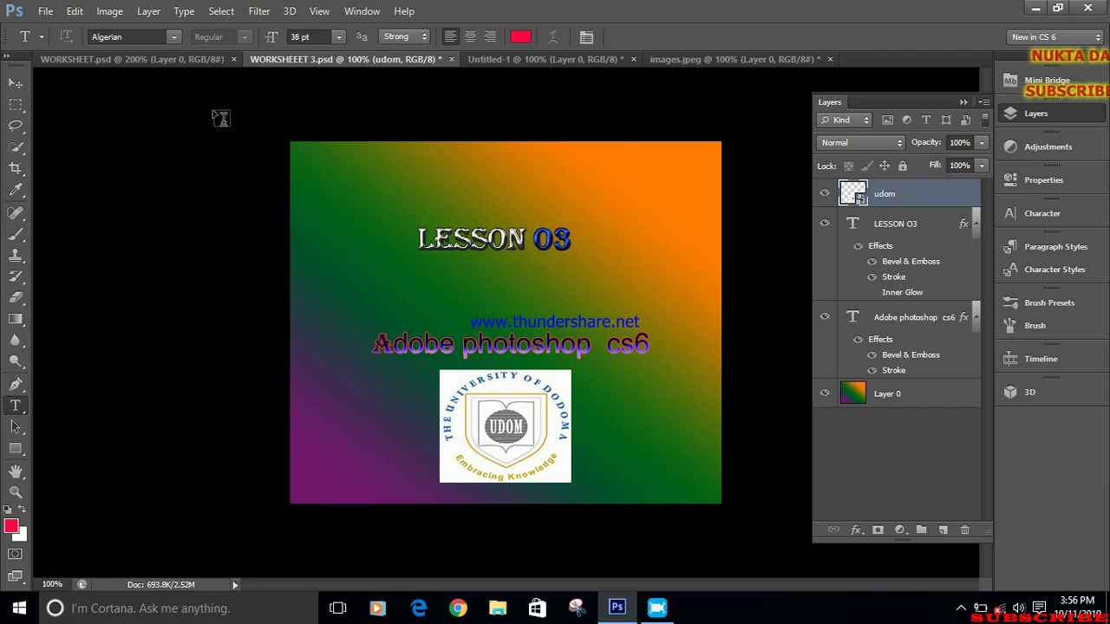
click(45, 11)
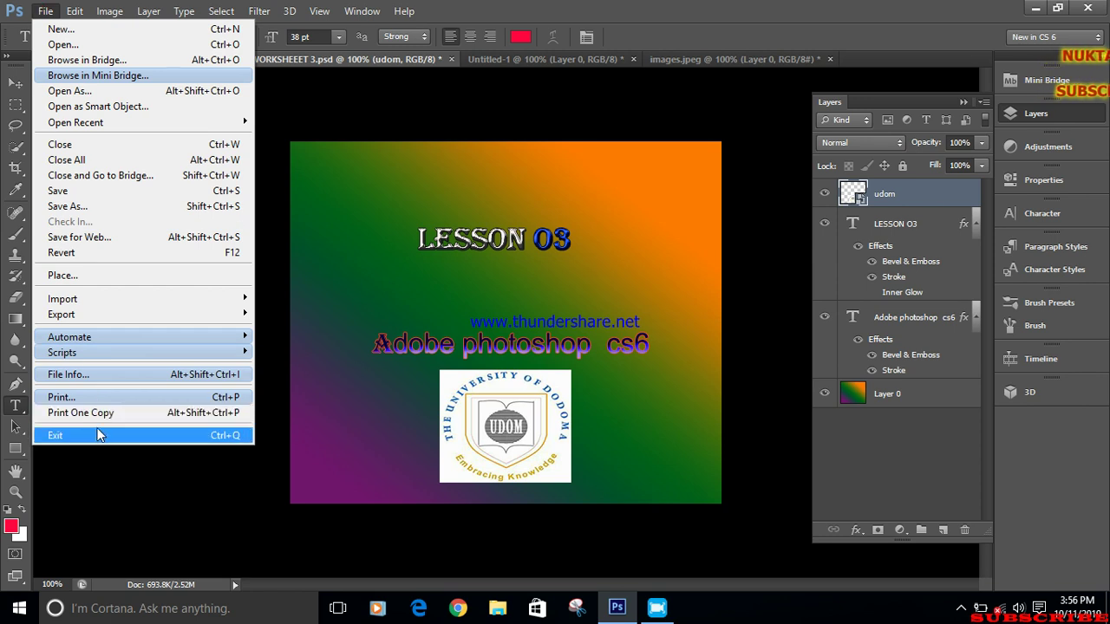
click(404, 10)
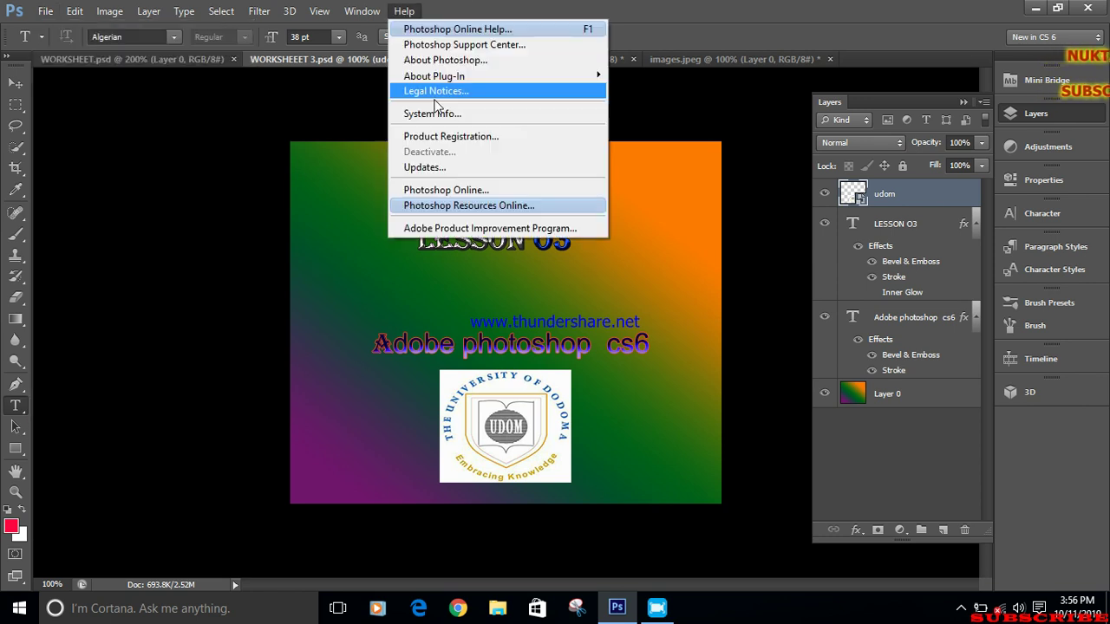
click(625, 83)
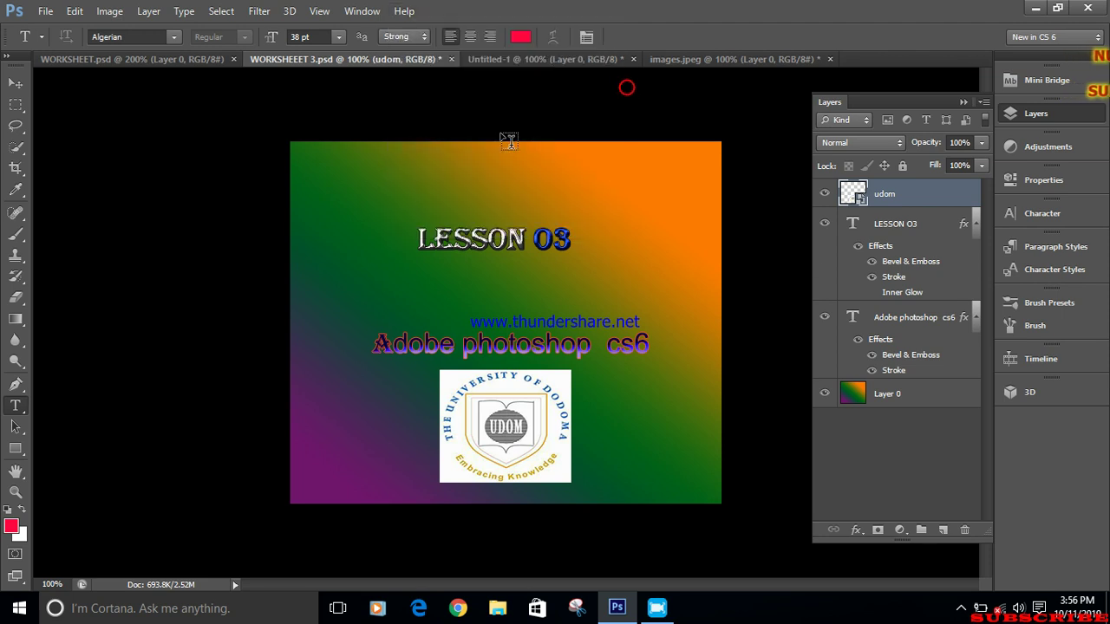